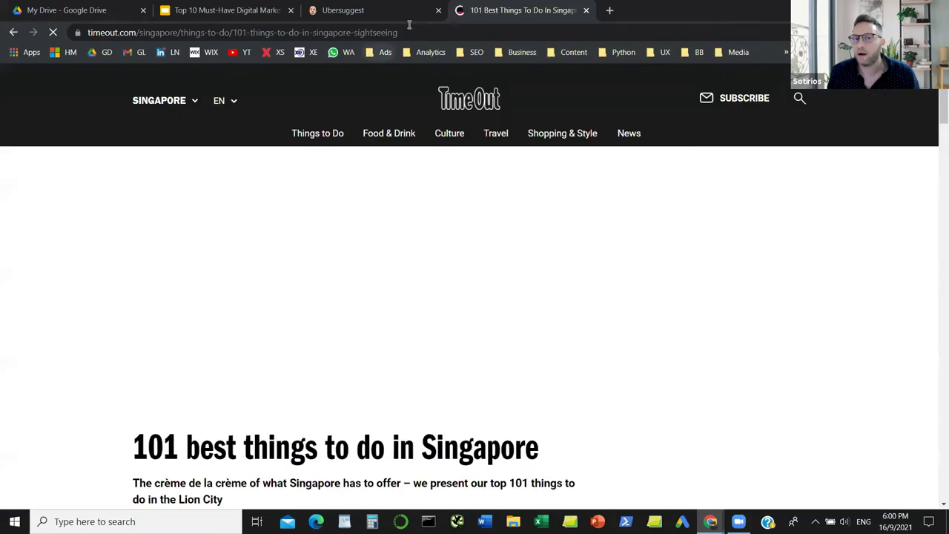
Copy the Time Out 101 things to do in Singapore article URL and look up its backlinks in Ubersuggest
{"action": "right_click", "coordinate": [410, 32]}
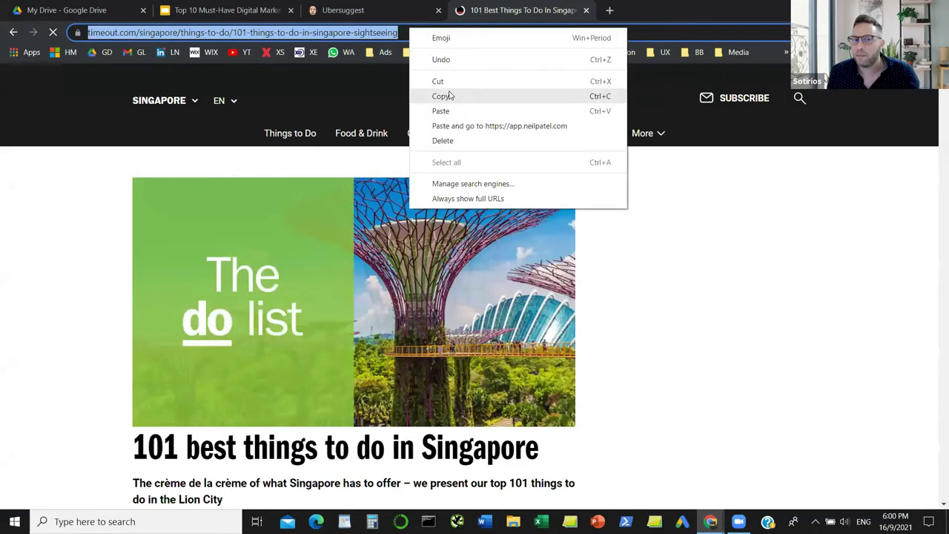
{"action": "left_click", "coordinate": [440, 95]}
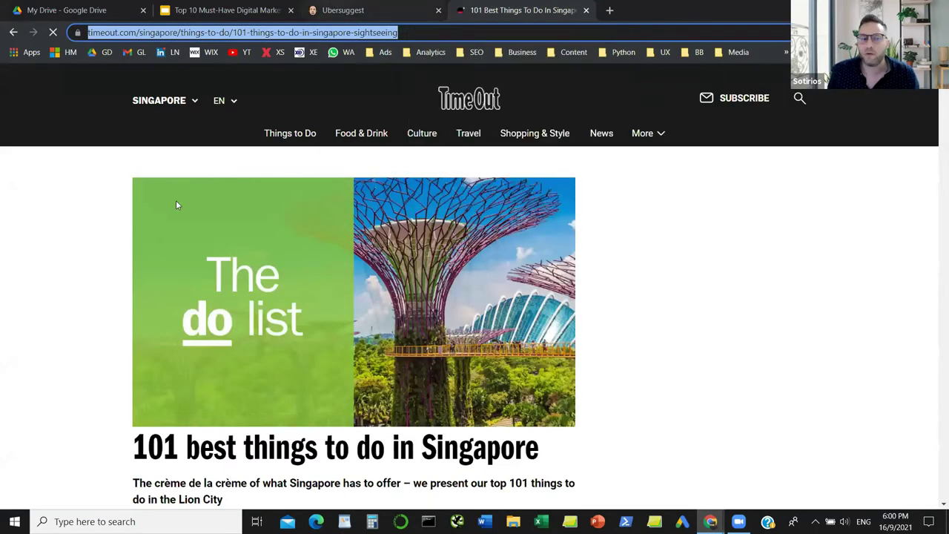
{"action": "key", "text": "ctrl+shift+Tab"}
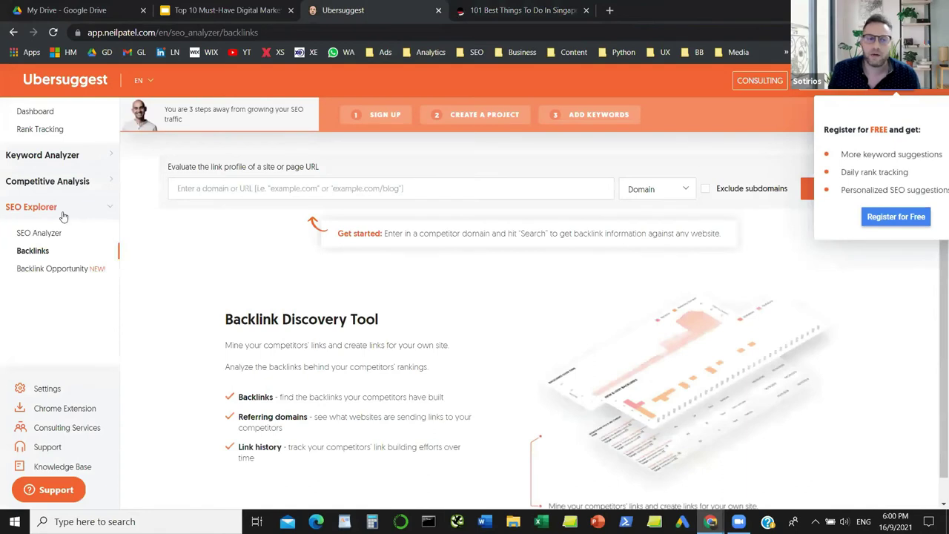
{"action": "right_click", "coordinate": [215, 187]}
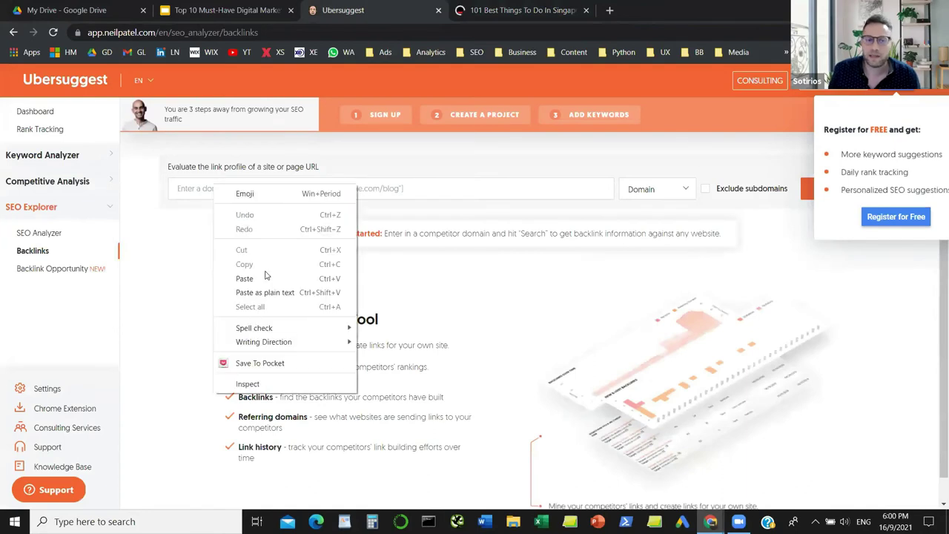
{"action": "left_click", "coordinate": [244, 278]}
{"action": "key", "text": "Return"}
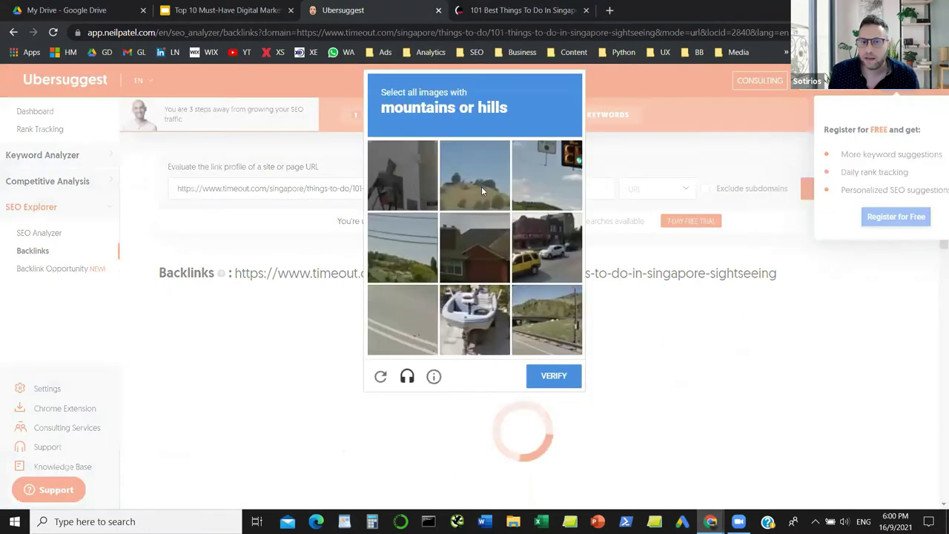
Complete the image verification by selecting all four images with mountains or hills
{"action": "left_click", "coordinate": [481, 191]}
{"action": "left_click", "coordinate": [535, 201]}
{"action": "left_click", "coordinate": [517, 324]}
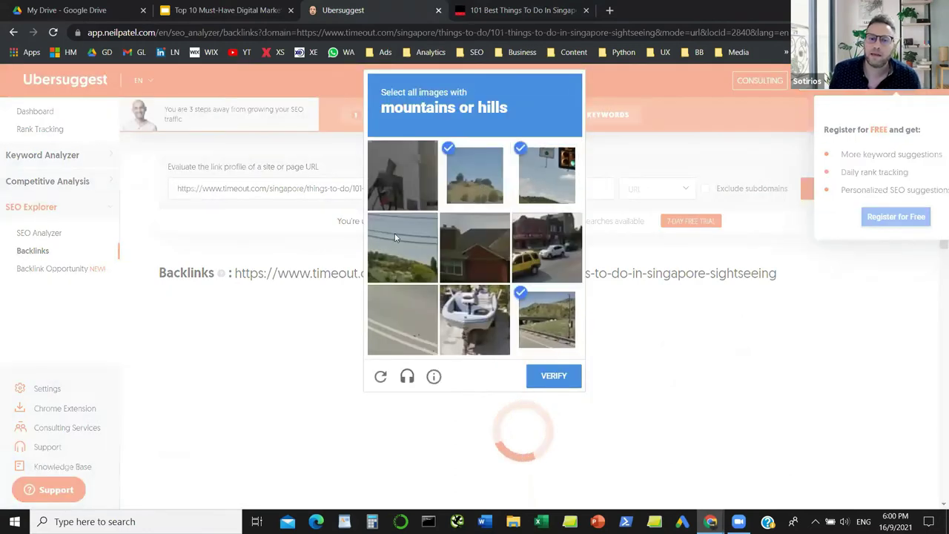
{"action": "left_click", "coordinate": [403, 248]}
{"action": "left_click", "coordinate": [554, 376]}
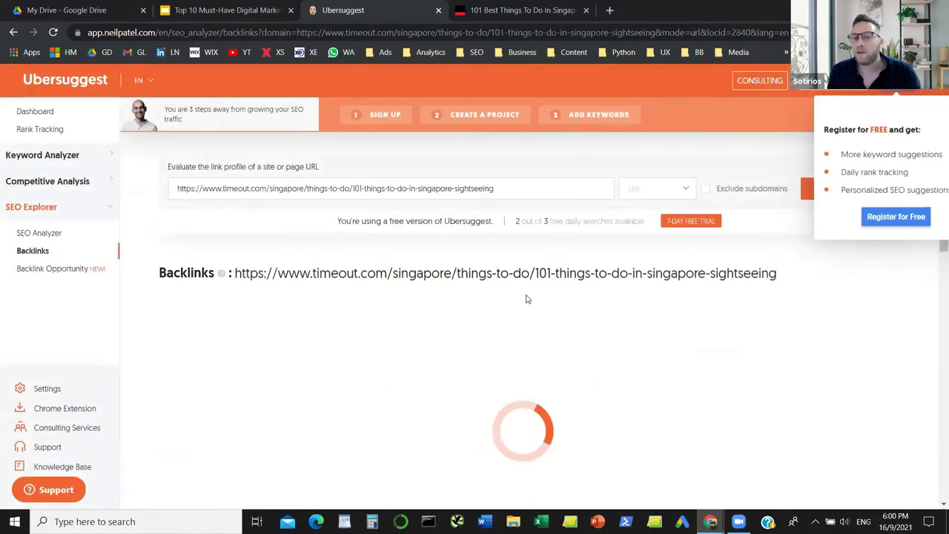
Examine the article's backlink report, including the backlink overview, backlinks over time, referring domains by DA, anchor texts and backlink list
{"action": "scroll", "coordinate": [328, 434], "scroll_direction": "down", "scroll_amount": 1}
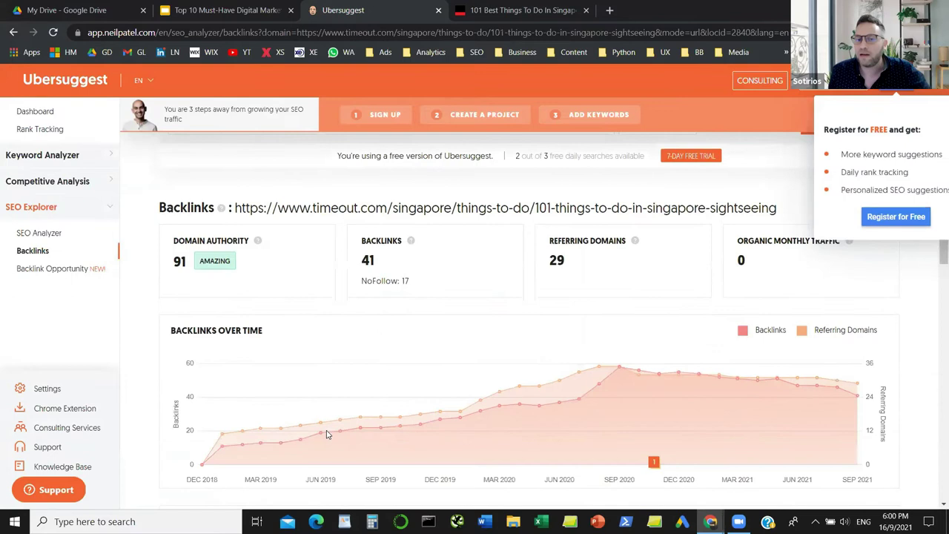
{"action": "scroll", "coordinate": [329, 434], "scroll_direction": "down", "scroll_amount": 3}
{"action": "scroll", "coordinate": [529, 405], "scroll_direction": "up", "scroll_amount": 4}
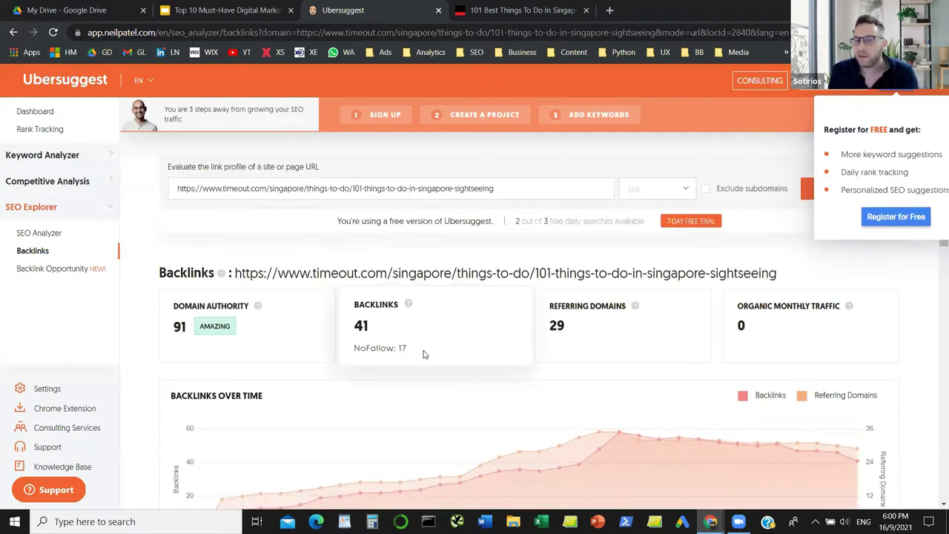
{"action": "left_click", "coordinate": [412, 361]}
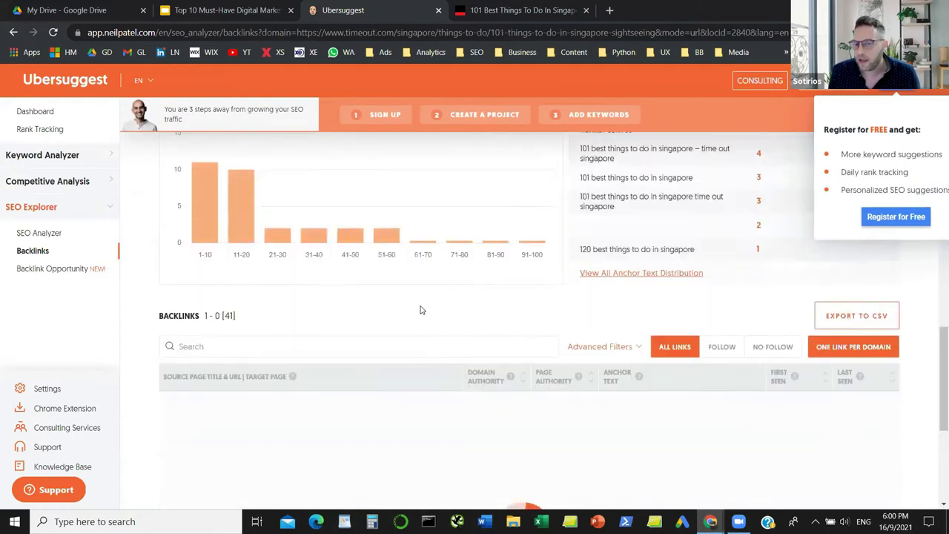
{"action": "scroll", "coordinate": [409, 331], "scroll_direction": "up", "scroll_amount": 10}
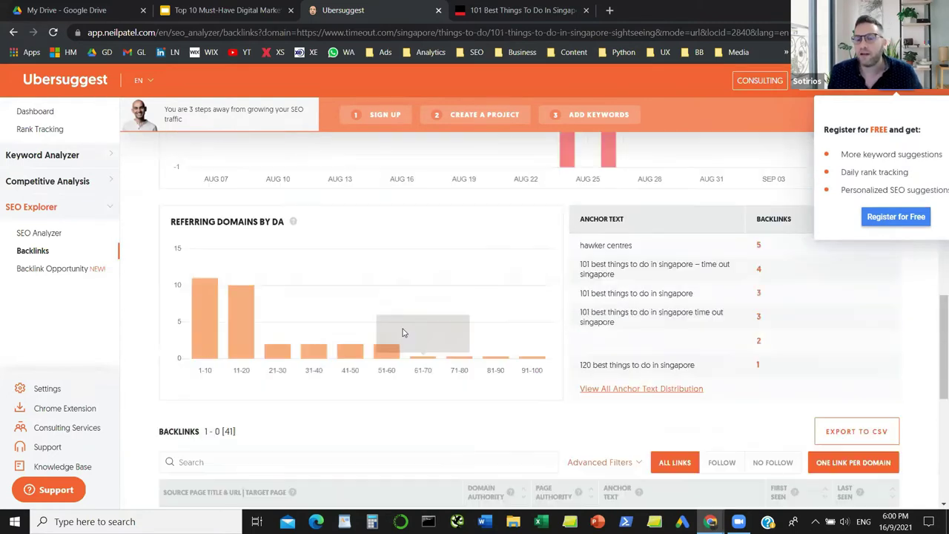
{"action": "scroll", "coordinate": [400, 339], "scroll_direction": "down", "scroll_amount": 5}
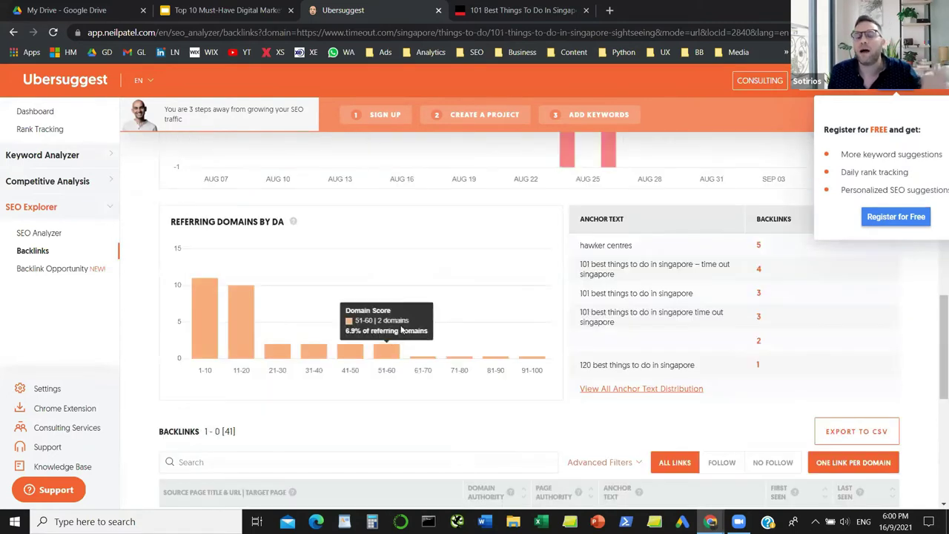
{"action": "scroll", "coordinate": [401, 337], "scroll_direction": "up", "scroll_amount": 8}
{"action": "scroll", "coordinate": [410, 223], "scroll_direction": "up", "scroll_amount": 2}
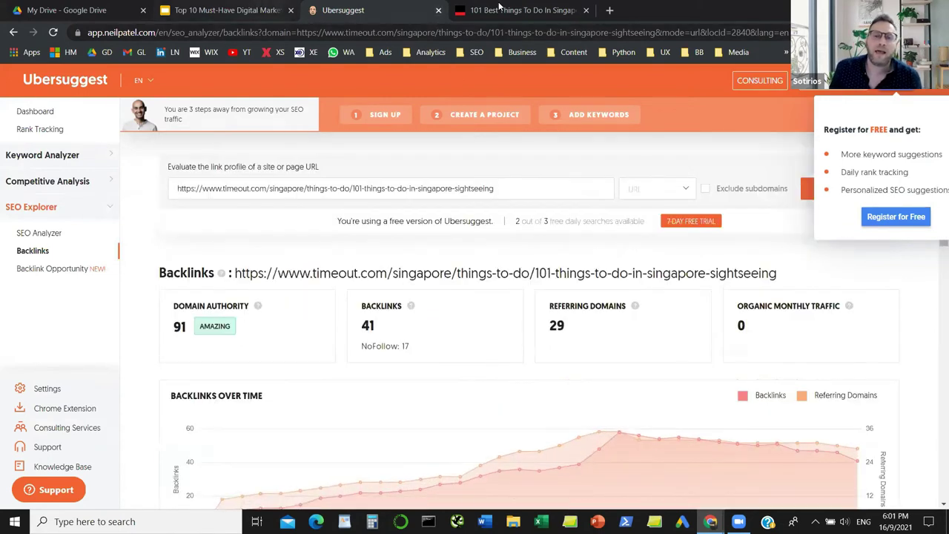
Close Ubersuggest and run the META SEO inspector extension on the Time Out Singapore article
{"action": "key", "text": "ctrl+w"}
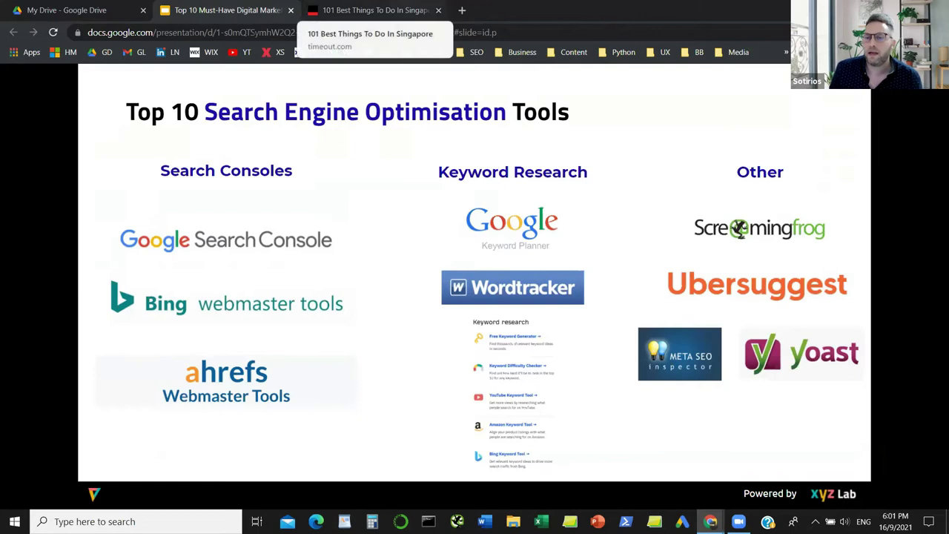
{"action": "left_click", "coordinate": [371, 11]}
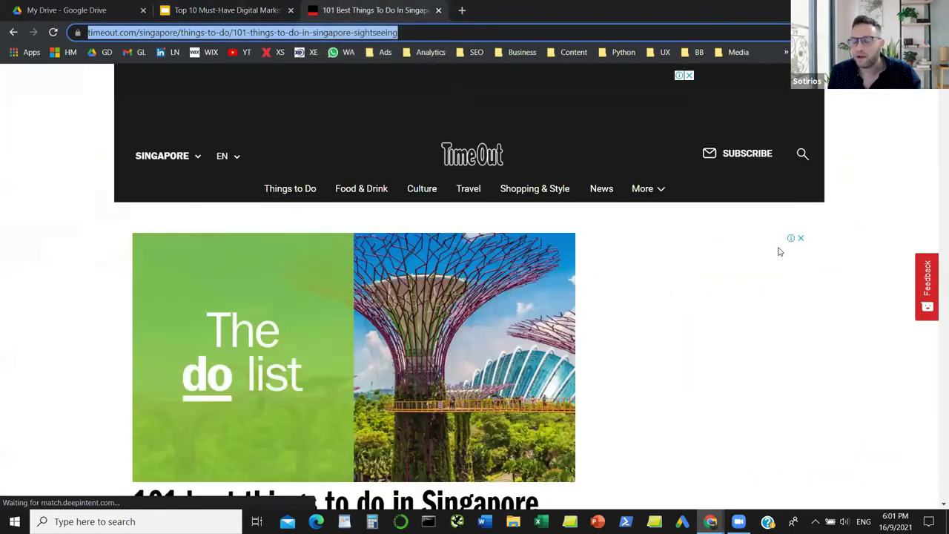
{"action": "left_click", "coordinate": [895, 32]}
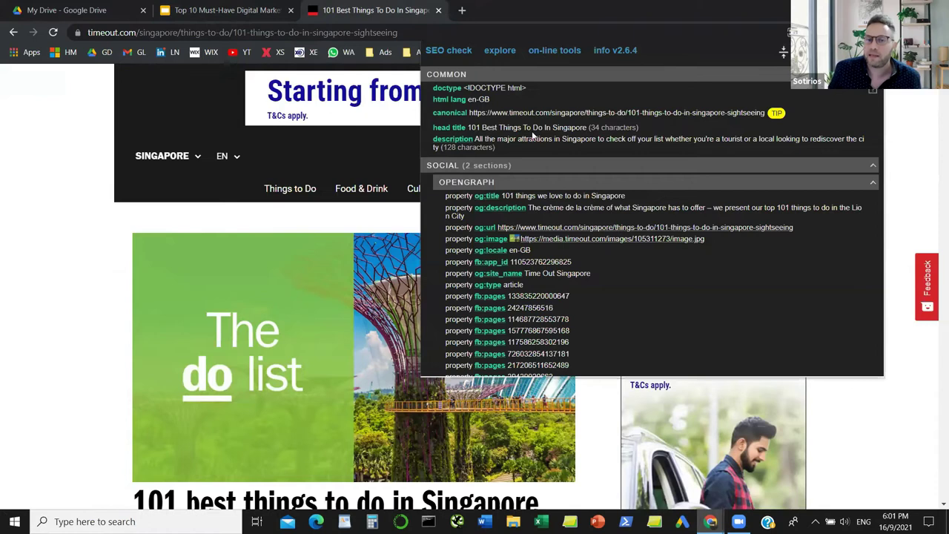
Examine the article's meta description, Open Graph properties, structured data and heading structure in the META SEO inspector report
{"action": "left_click_drag", "start_coordinate": [475, 140], "coordinate": [627, 139]}
{"action": "scroll", "coordinate": [520, 305], "scroll_direction": "down", "scroll_amount": 1}
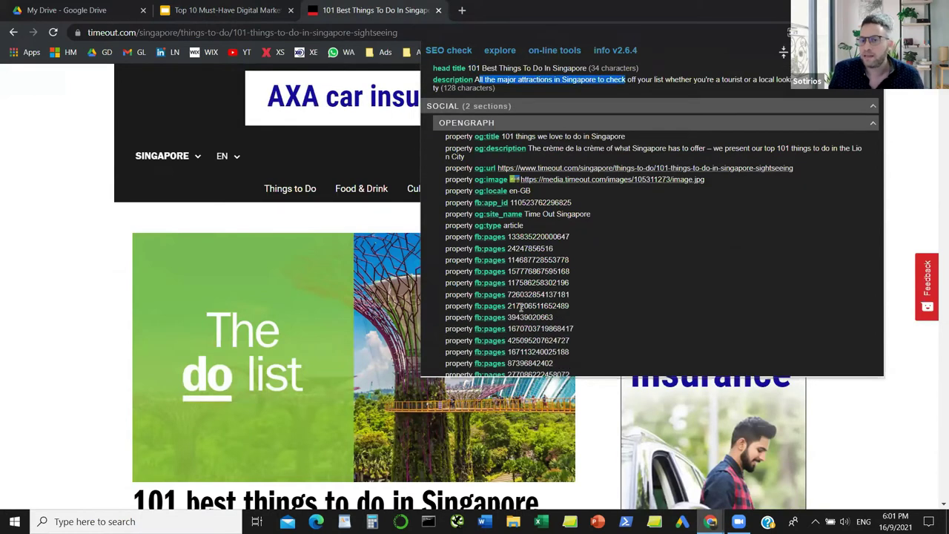
{"action": "scroll", "coordinate": [520, 306], "scroll_direction": "down", "scroll_amount": 3}
{"action": "scroll", "coordinate": [546, 290], "scroll_direction": "down", "scroll_amount": 3}
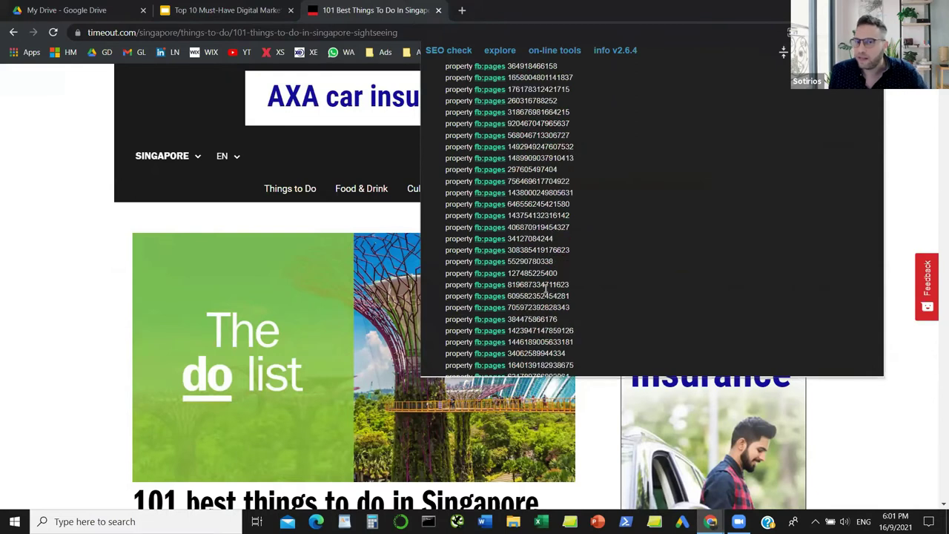
{"action": "scroll", "coordinate": [542, 295], "scroll_direction": "down", "scroll_amount": 5}
{"action": "scroll", "coordinate": [653, 223], "scroll_direction": "up", "scroll_amount": 5}
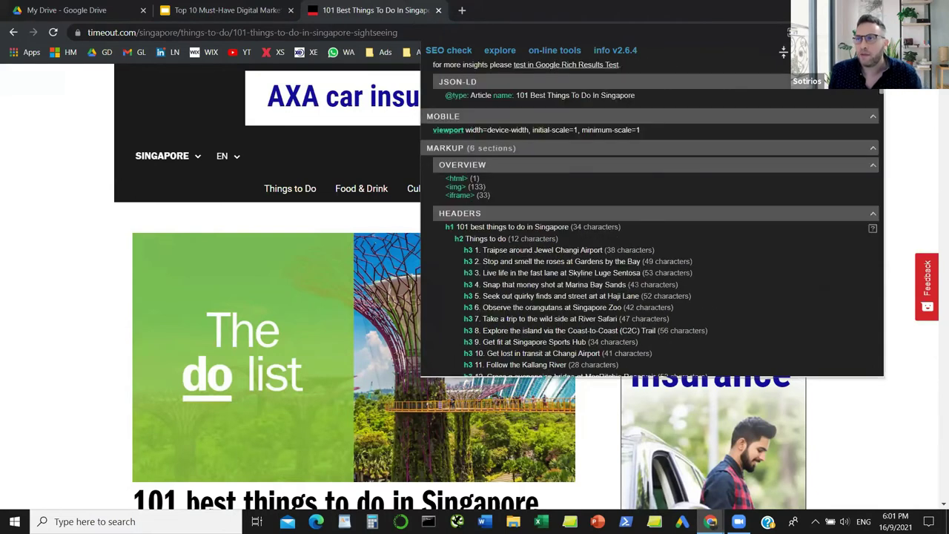
{"action": "scroll", "coordinate": [652, 223], "scroll_direction": "up", "scroll_amount": 2}
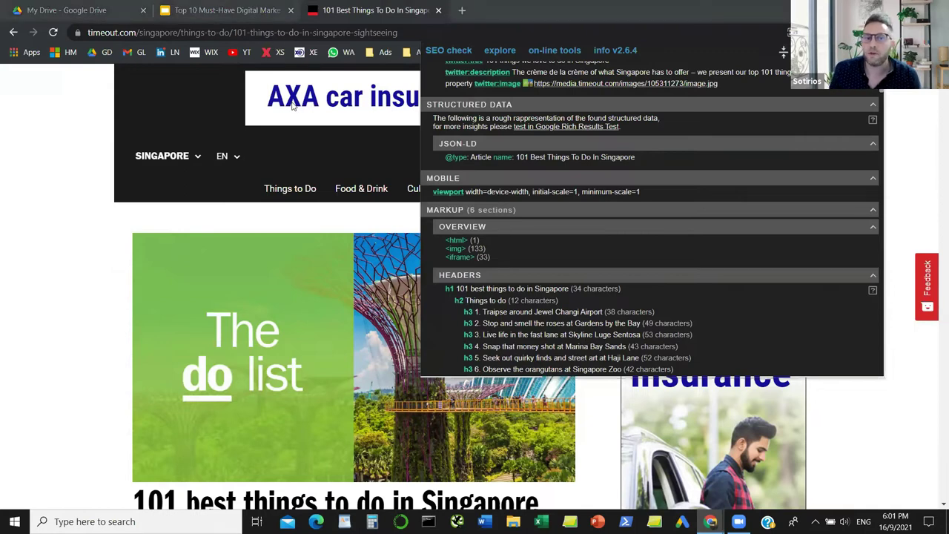
Open the META SEO inspector page in the Chrome Web Store and return to the Top 10 Search Engine Optimisation Tools slide
{"action": "left_click", "coordinate": [615, 50]}
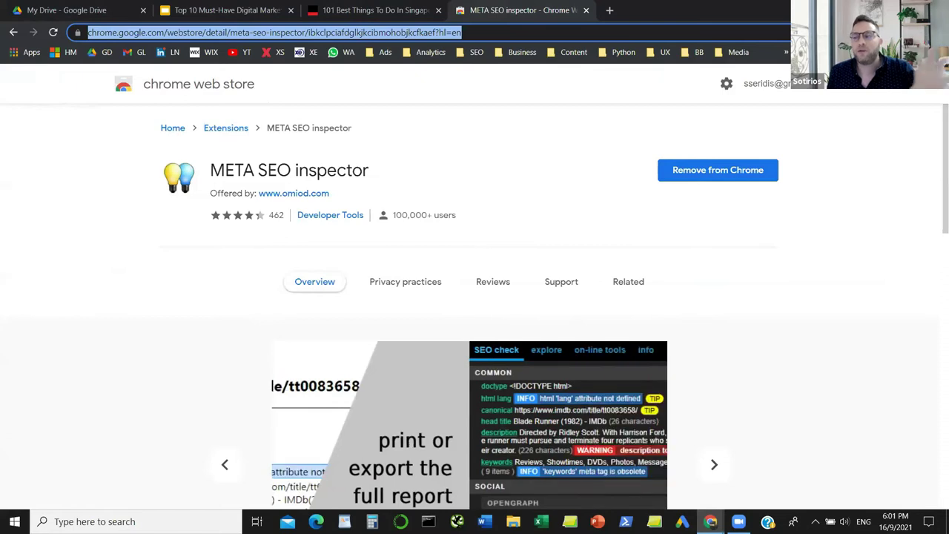
{"action": "key", "text": "alt+Tab"}
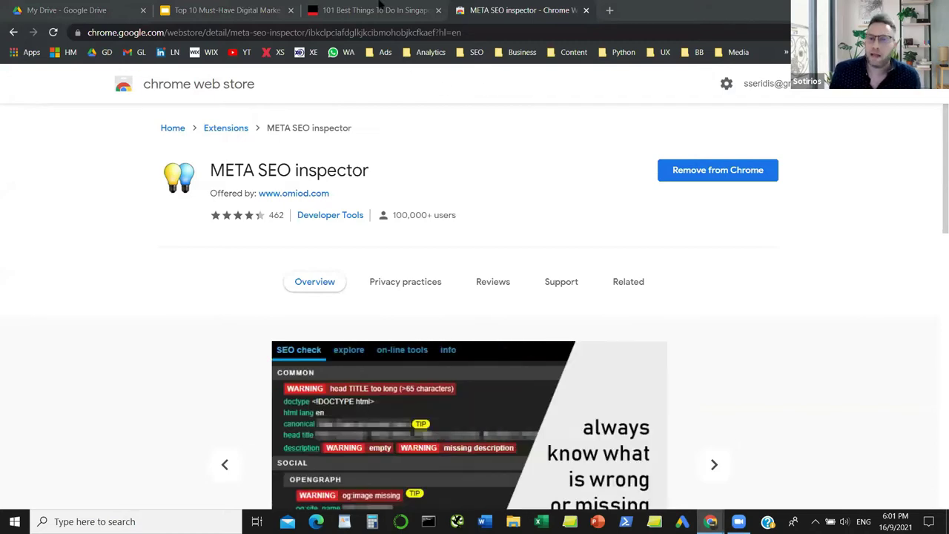
{"action": "left_click", "coordinate": [226, 7]}
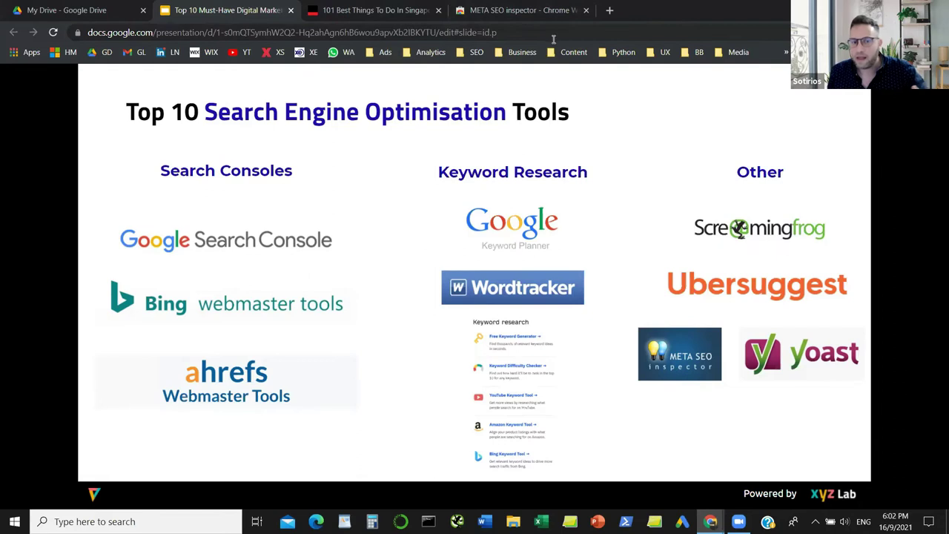
Replace the Chrome Web Store page with the bookmarked GTmetrix Speed site from the SEO Mobile Test bookmarks and copy its address
{"action": "left_click", "coordinate": [521, 14]}
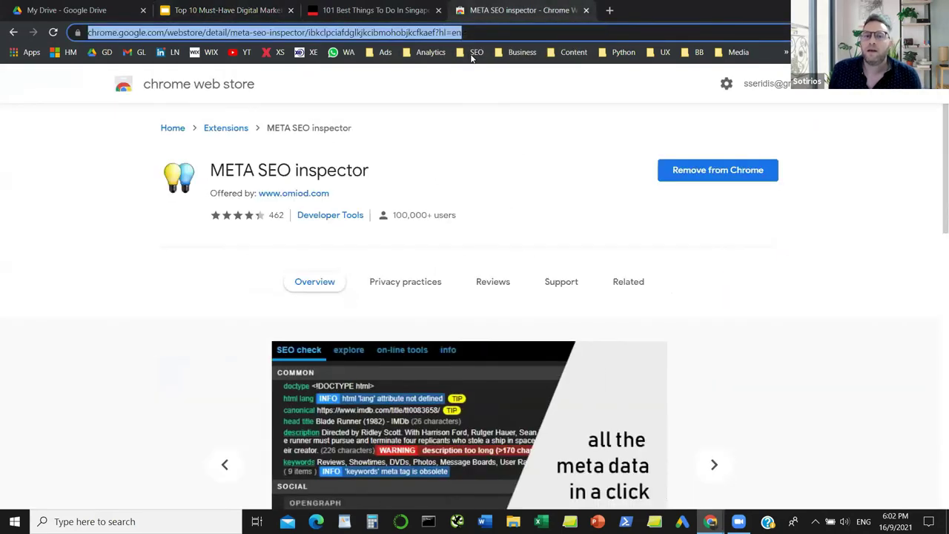
{"action": "left_click", "coordinate": [477, 52]}
{"action": "mouse_move", "coordinate": [496, 70]}
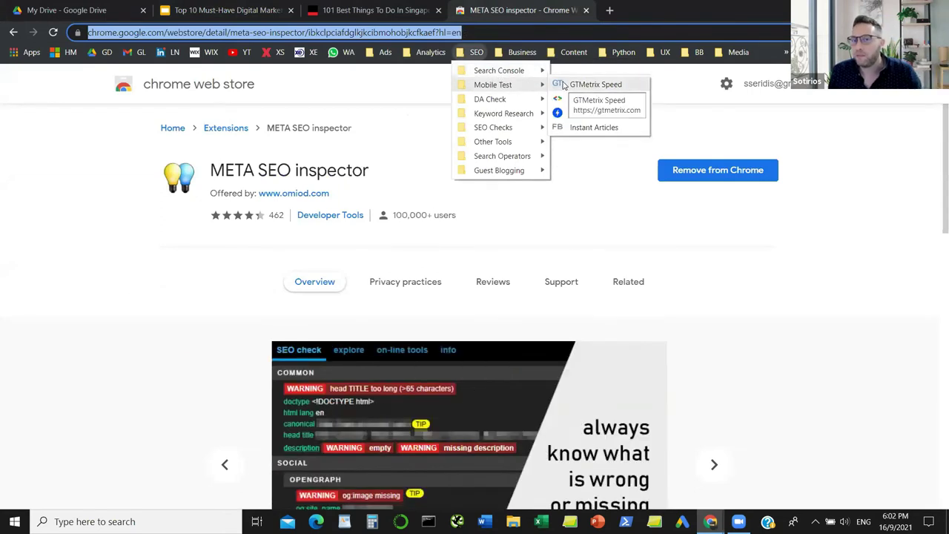
{"action": "left_click", "coordinate": [593, 84]}
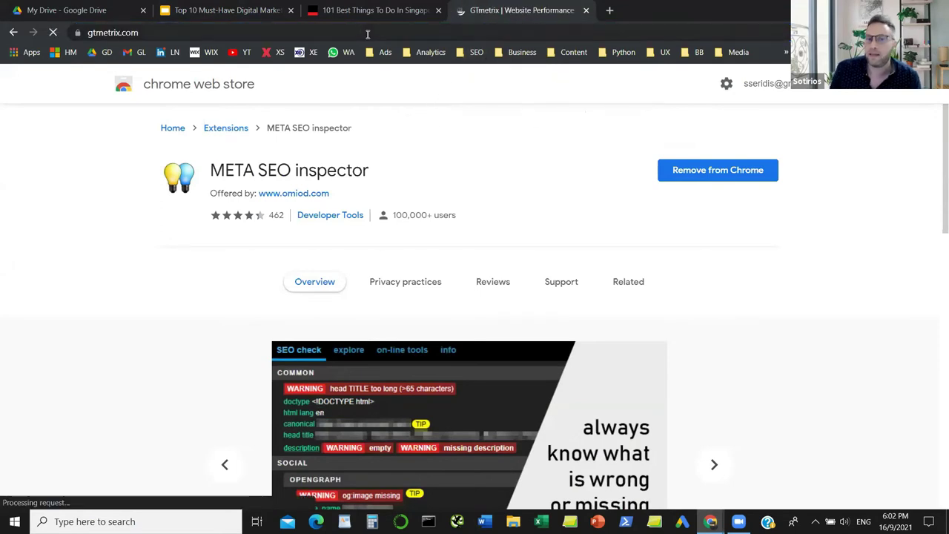
{"action": "right_click", "coordinate": [460, 32]}
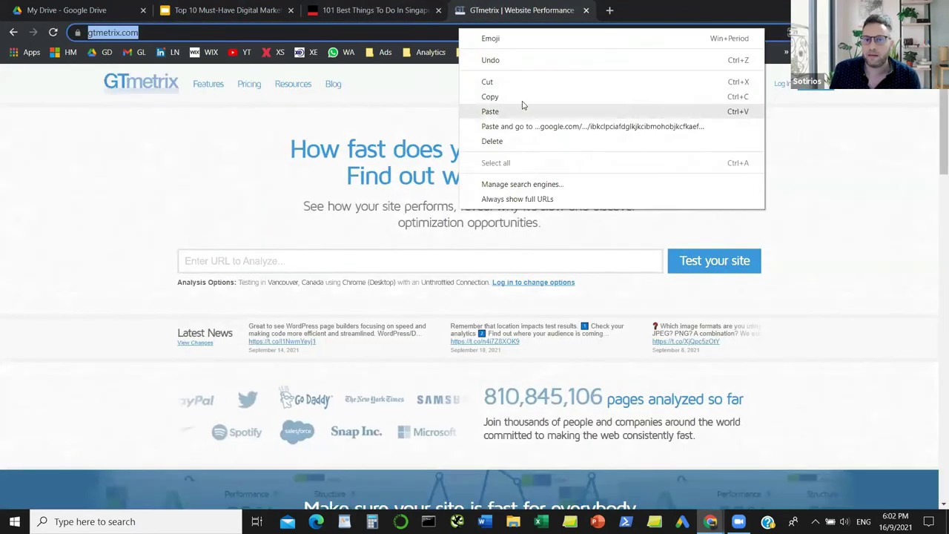
{"action": "left_click", "coordinate": [524, 99]}
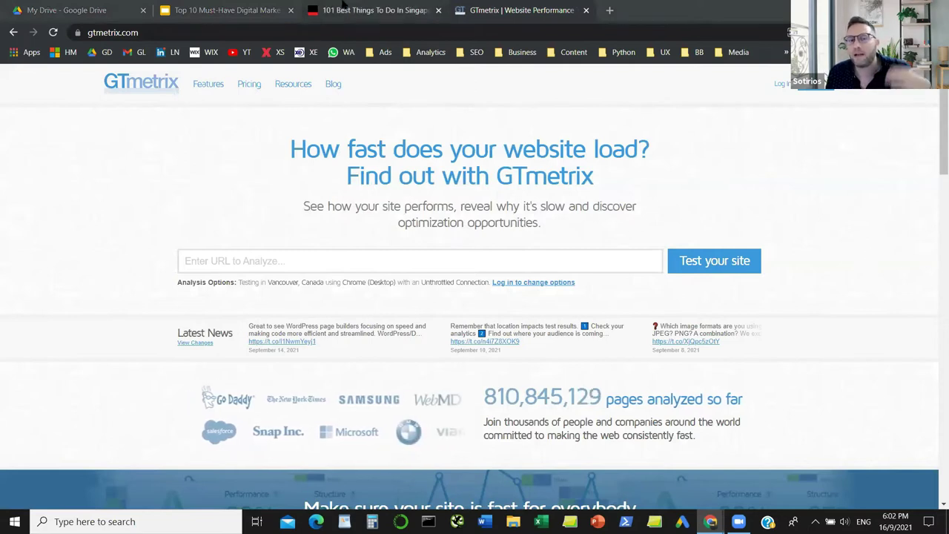
Copy the Time Out article URL into GTmetrix and run the site performance test
{"action": "key", "text": "ctrl+shift+Tab"}
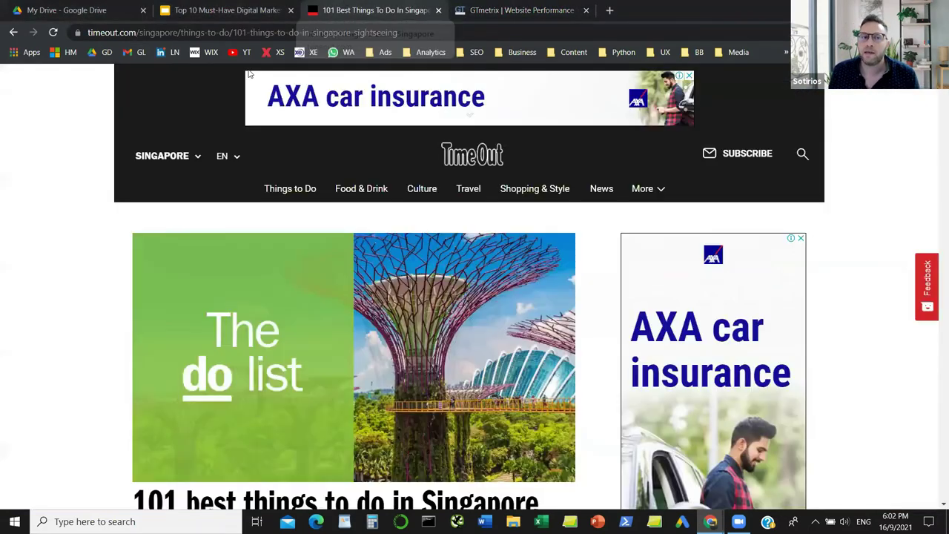
{"action": "key", "text": "ctrl+l"}
{"action": "key", "text": "ctrl+c"}
{"action": "key", "text": "ctrl+Tab"}
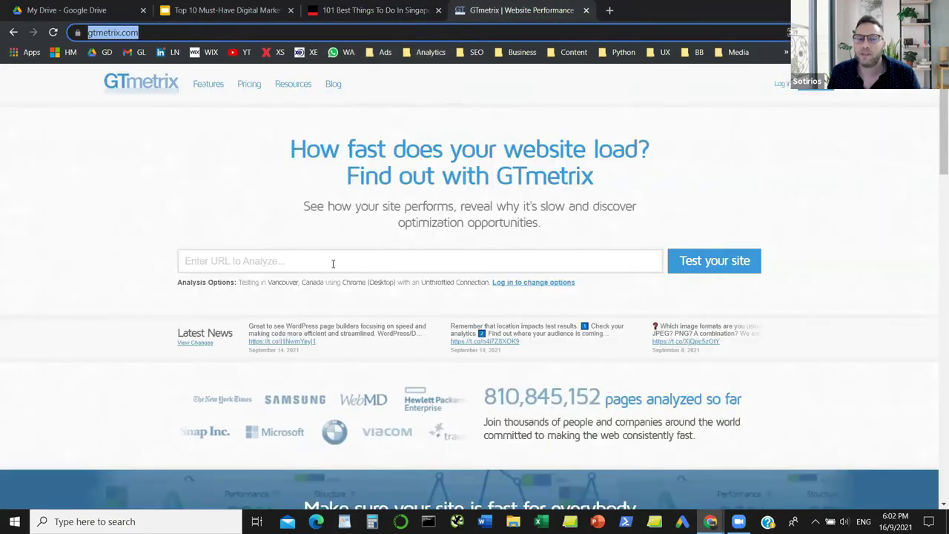
{"action": "right_click", "coordinate": [333, 261]}
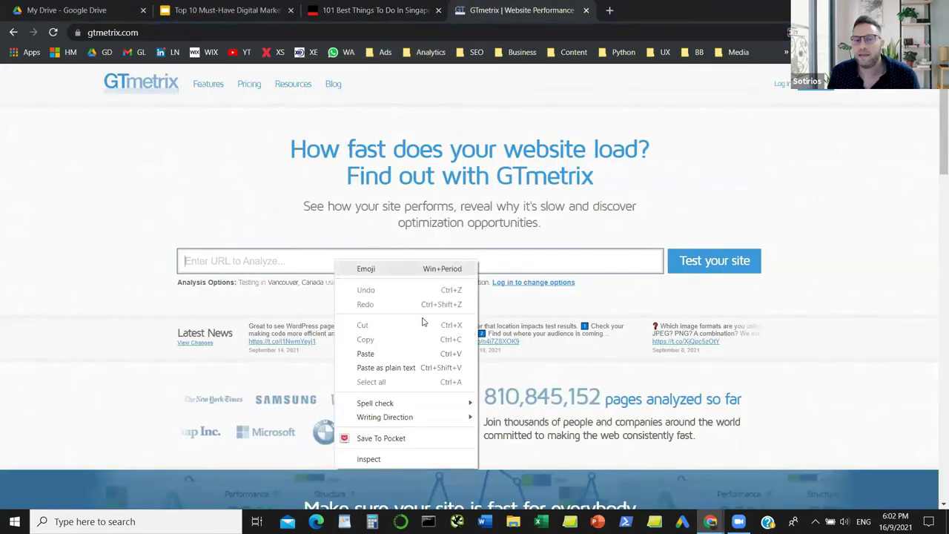
{"action": "left_click", "coordinate": [445, 367]}
{"action": "left_click", "coordinate": [714, 264]}
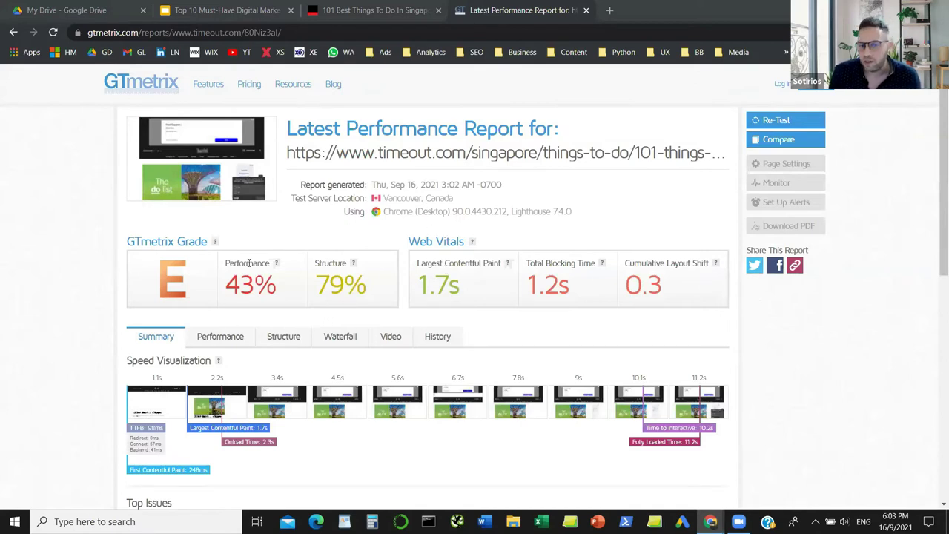
Review the GTmetrix report's speed visualization, performance metrics and browser timings
{"action": "scroll", "coordinate": [299, 290], "scroll_direction": "down", "scroll_amount": 1}
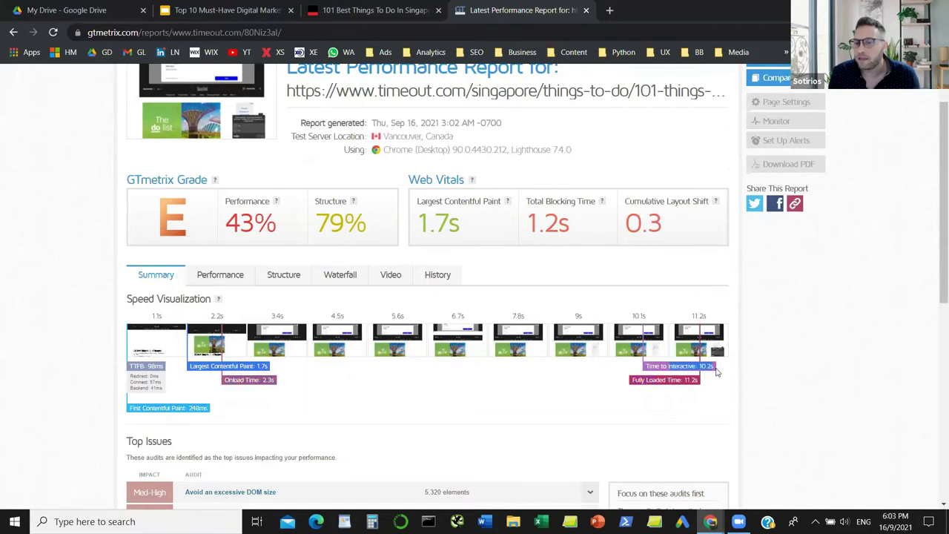
{"action": "left_click", "coordinate": [219, 275]}
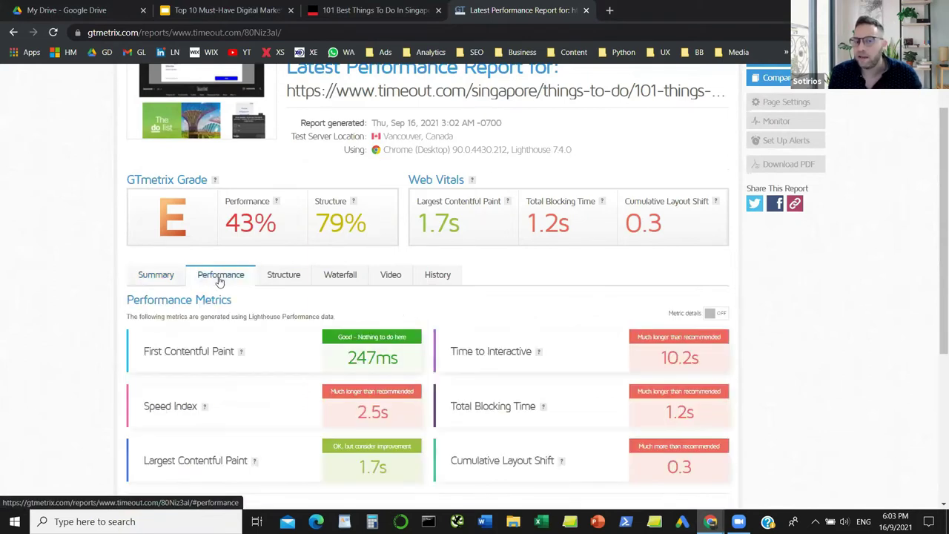
{"action": "scroll", "coordinate": [275, 315], "scroll_direction": "down", "scroll_amount": 2}
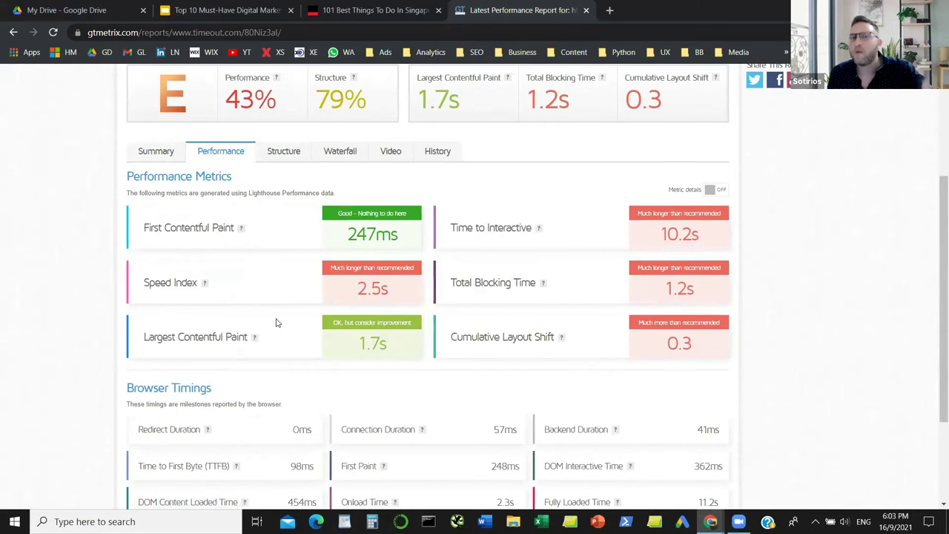
Check the overall grade and Web Vitals in the GTmetrix report and return to the Top 10 Search Engine Optimisation Tools slide
{"action": "scroll", "coordinate": [252, 312], "scroll_direction": "up", "scroll_amount": 2}
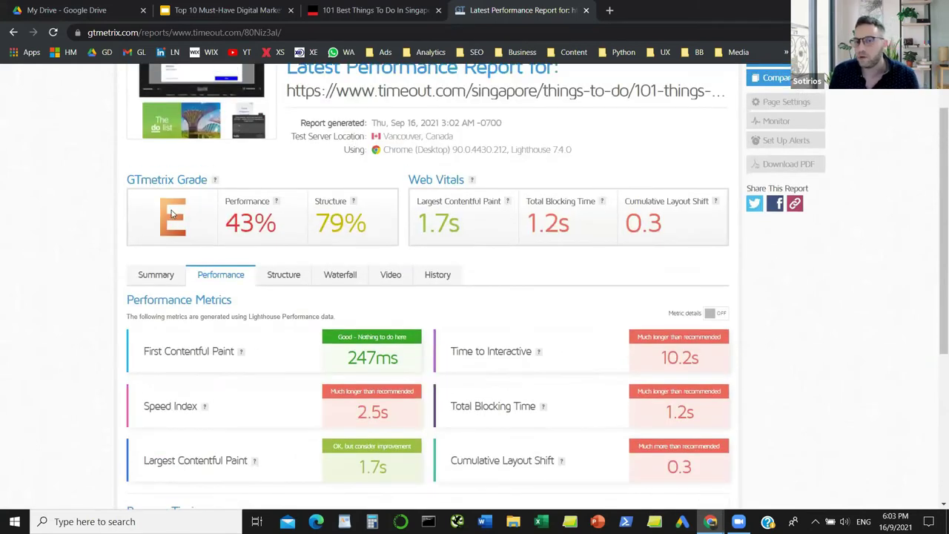
{"action": "left_click", "coordinate": [249, 9]}
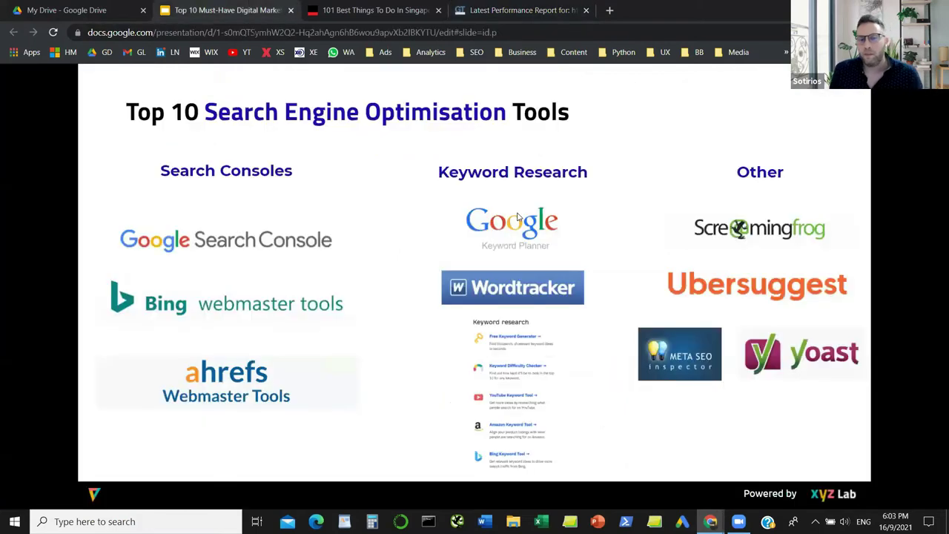
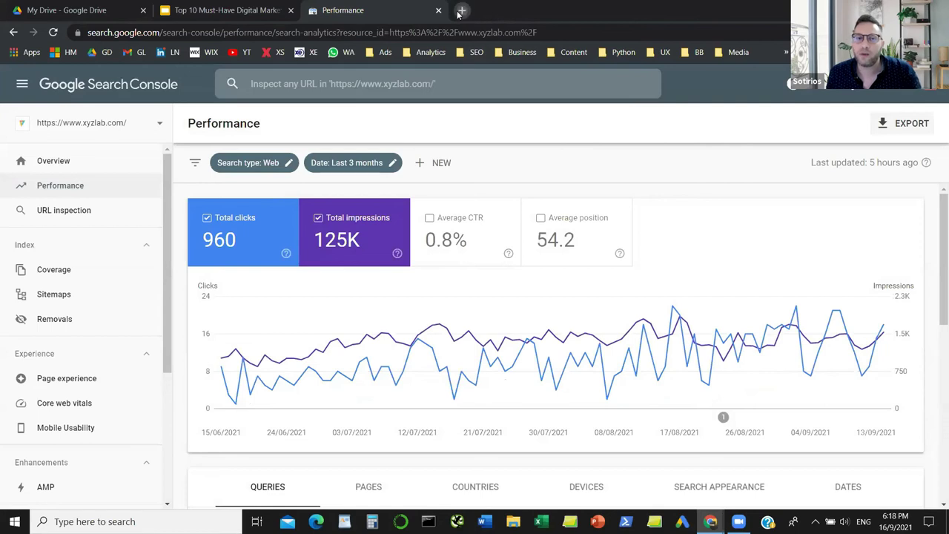
Search Google for "aaga" in a new browser tab and look over the first results
{"action": "type", "text": "aaga"}
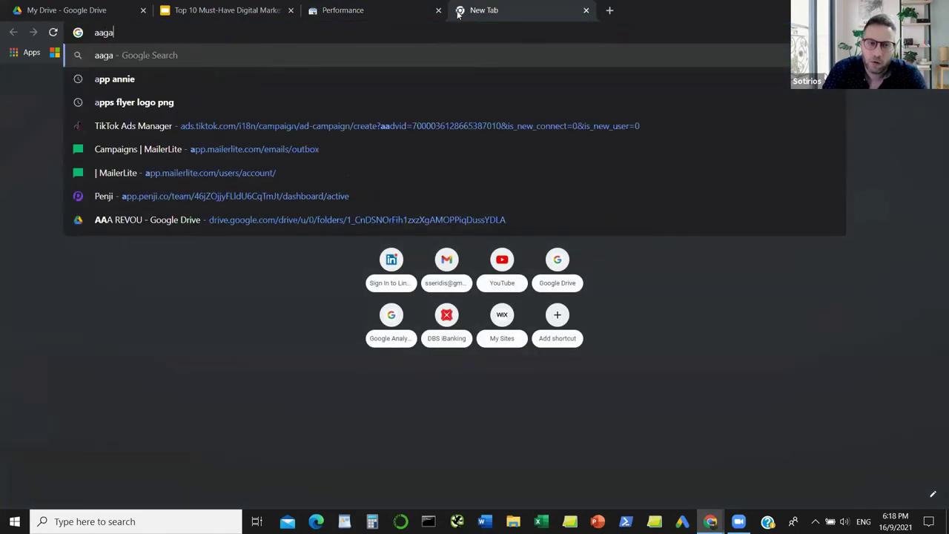
{"action": "key", "text": "Return"}
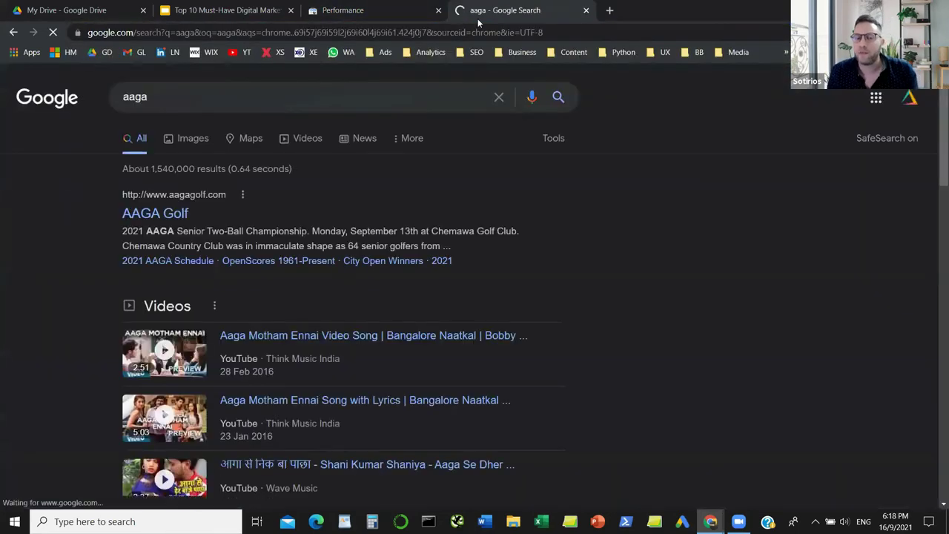
{"action": "scroll", "coordinate": [669, 376], "scroll_direction": "down", "scroll_amount": 3}
{"action": "scroll", "coordinate": [492, 218], "scroll_direction": "up", "scroll_amount": 3}
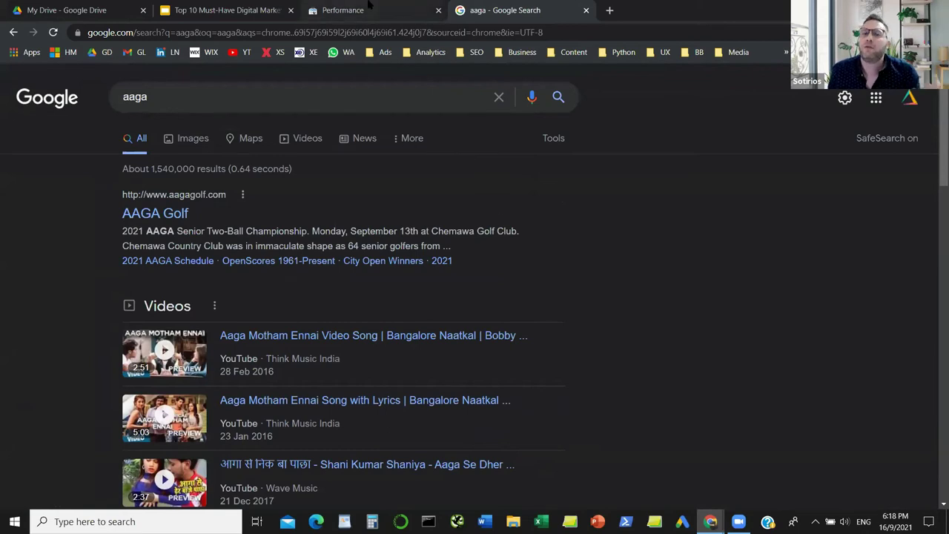
Add average position to the Search Console performance chart and look further through the Google results for "aaga"
{"action": "key", "text": "ctrl+shift+Tab"}
{"action": "left_click", "coordinate": [614, 250]}
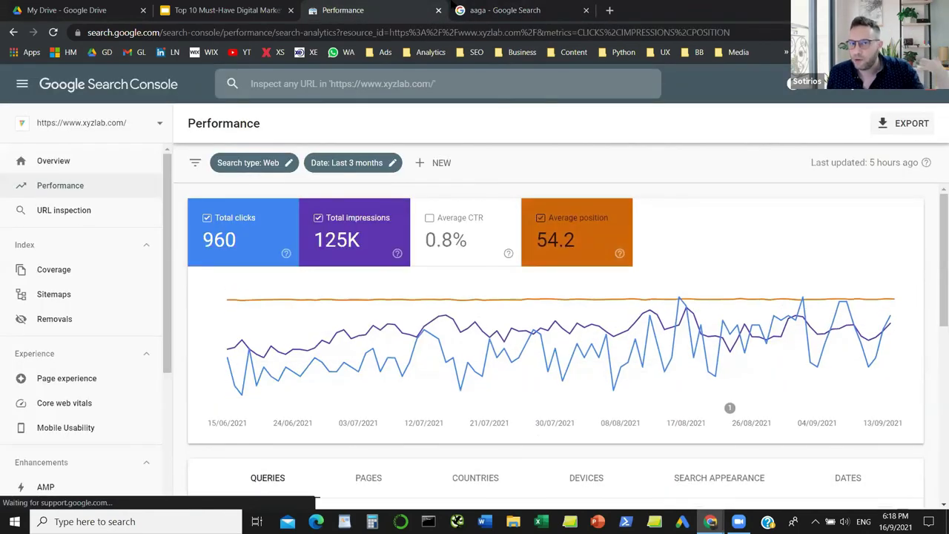
{"action": "key", "text": "ctrl+Tab"}
{"action": "scroll", "coordinate": [534, 289], "scroll_direction": "down", "scroll_amount": 2}
{"action": "scroll", "coordinate": [532, 294], "scroll_direction": "down", "scroll_amount": 5}
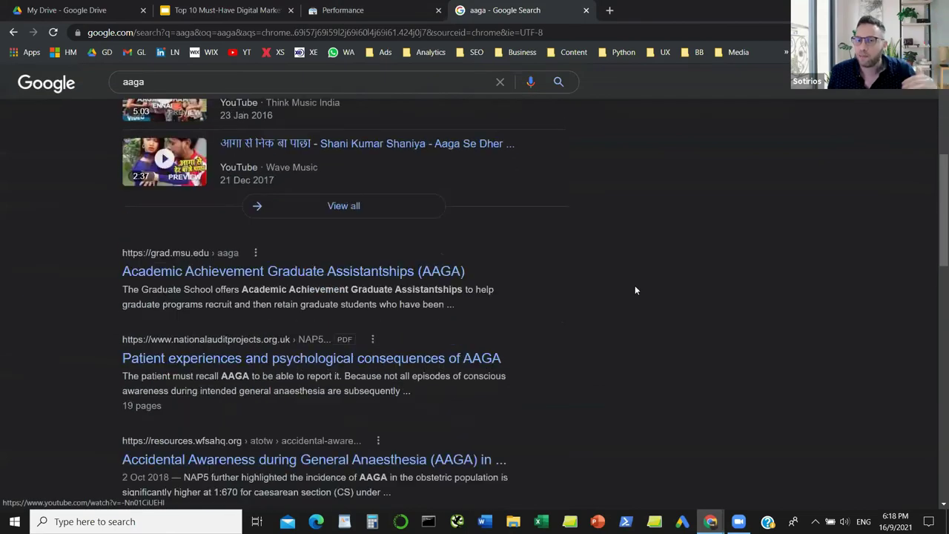
{"action": "scroll", "coordinate": [635, 290], "scroll_direction": "up", "scroll_amount": 1}
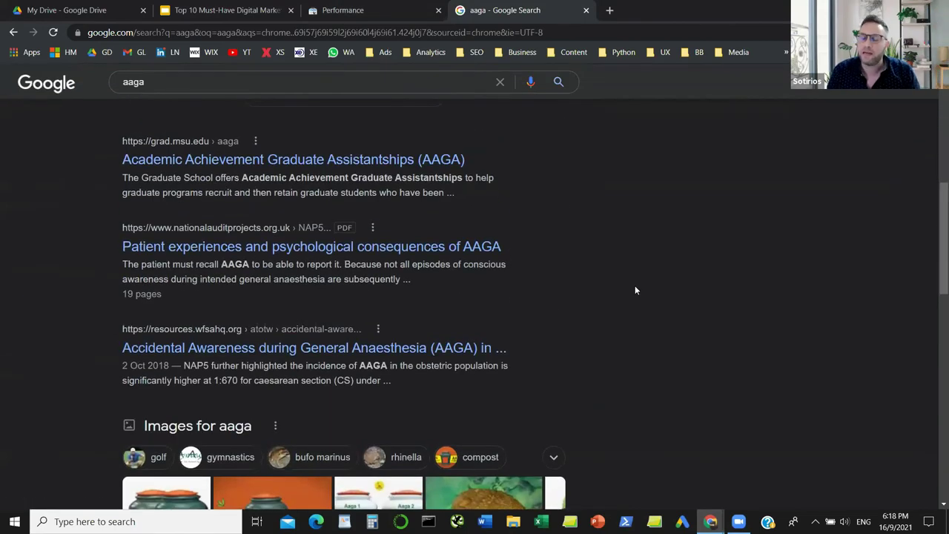
Open the Search Console Coverage report for xyzlab.com and chart only the valid pages, without errors
{"action": "left_click", "coordinate": [362, 9]}
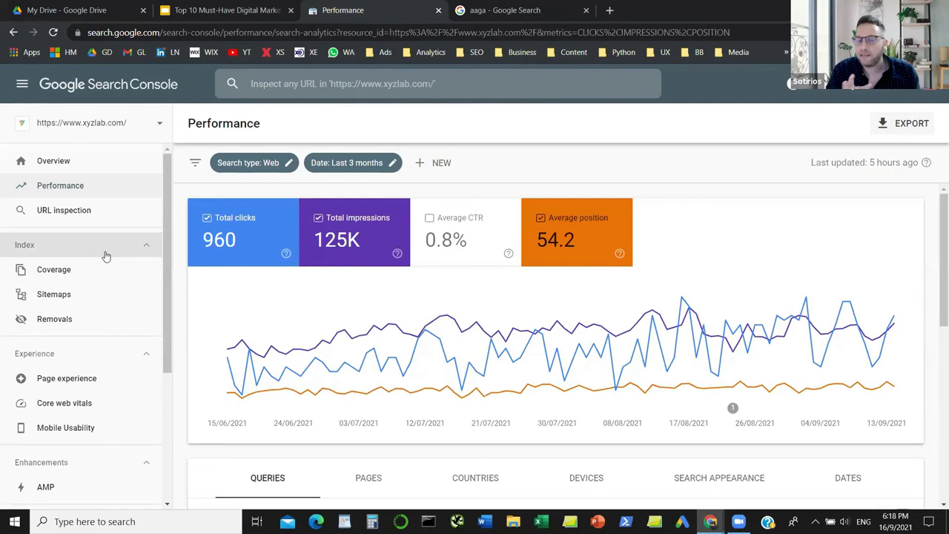
{"action": "left_click", "coordinate": [47, 273]}
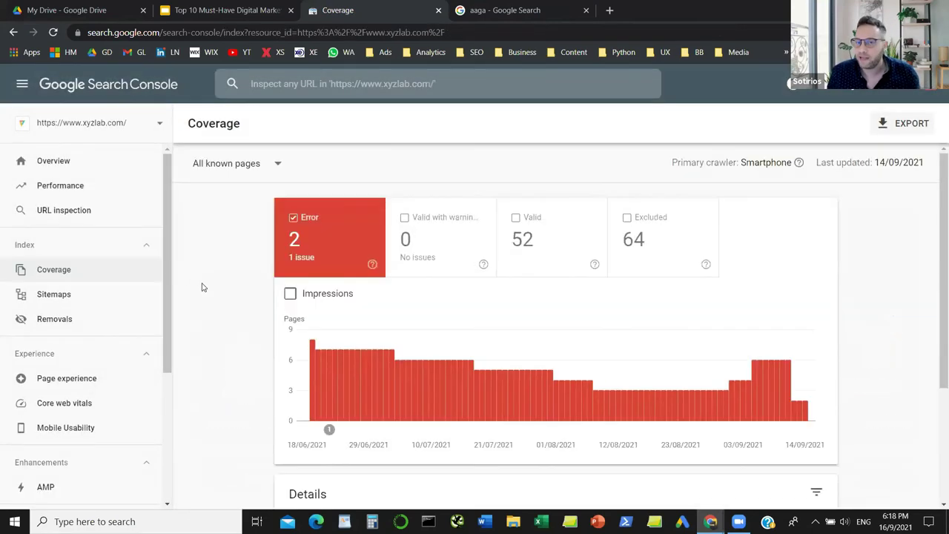
{"action": "left_click", "coordinate": [561, 236]}
{"action": "left_click", "coordinate": [350, 243]}
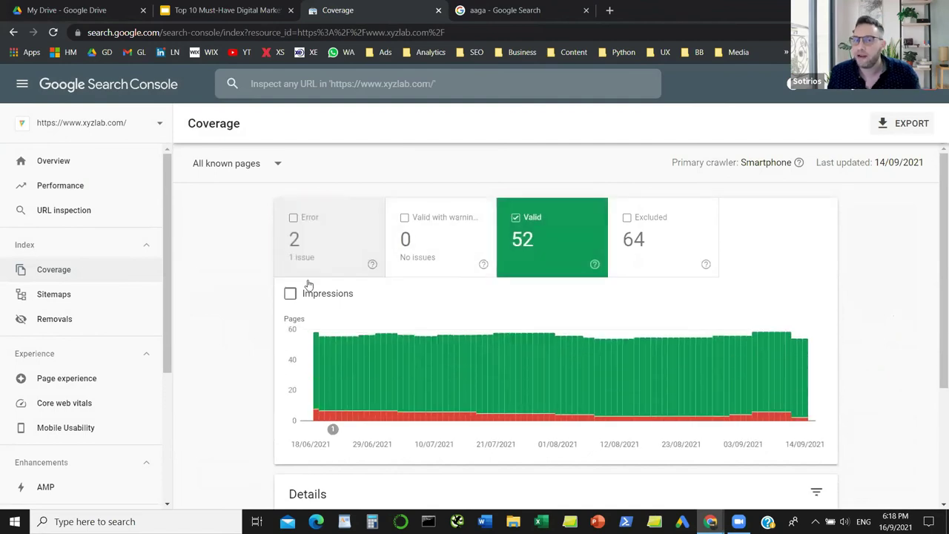
View the Page experience report, look over the other Search Console sections and return to the Performance report
{"action": "scroll", "coordinate": [39, 326], "scroll_direction": "down", "scroll_amount": 3}
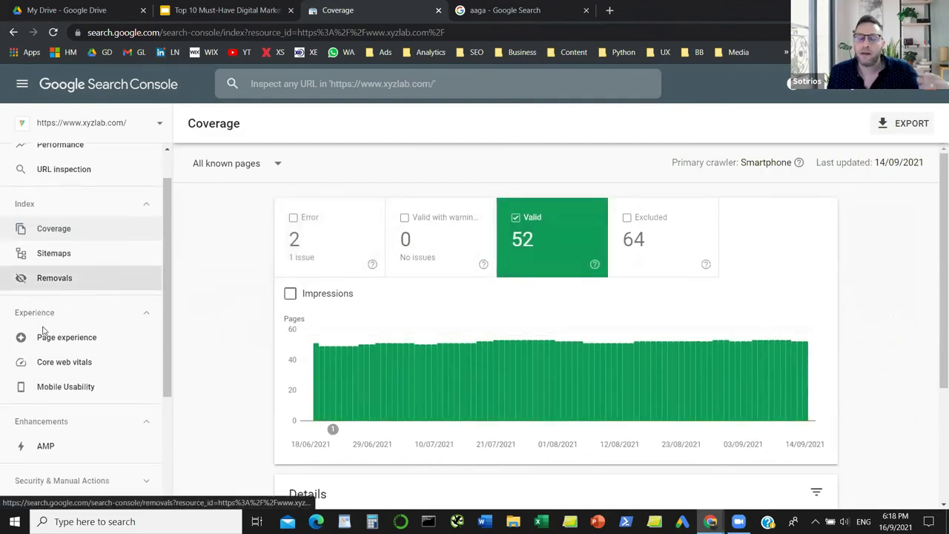
{"action": "left_click", "coordinate": [89, 254]}
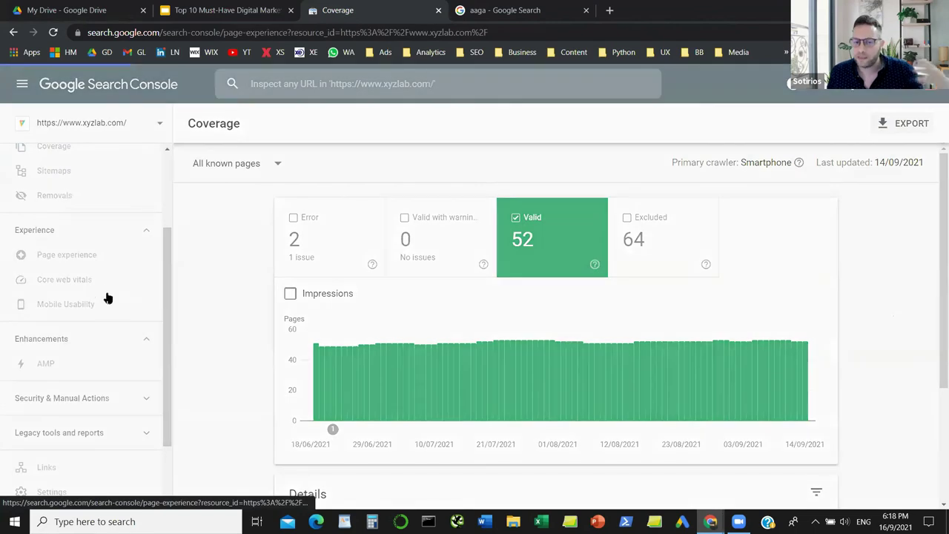
{"action": "scroll", "coordinate": [87, 341], "scroll_direction": "down", "scroll_amount": 5}
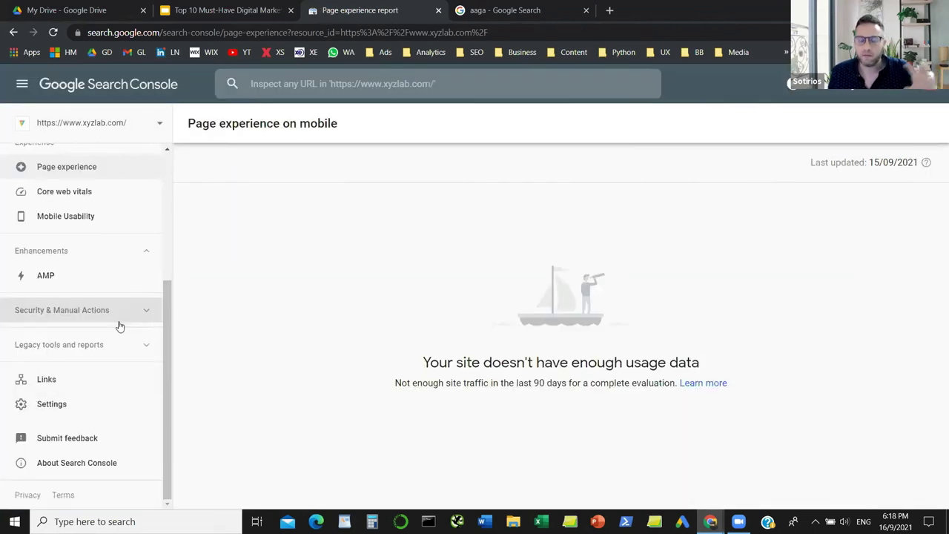
{"action": "scroll", "coordinate": [119, 353], "scroll_direction": "up", "scroll_amount": 3}
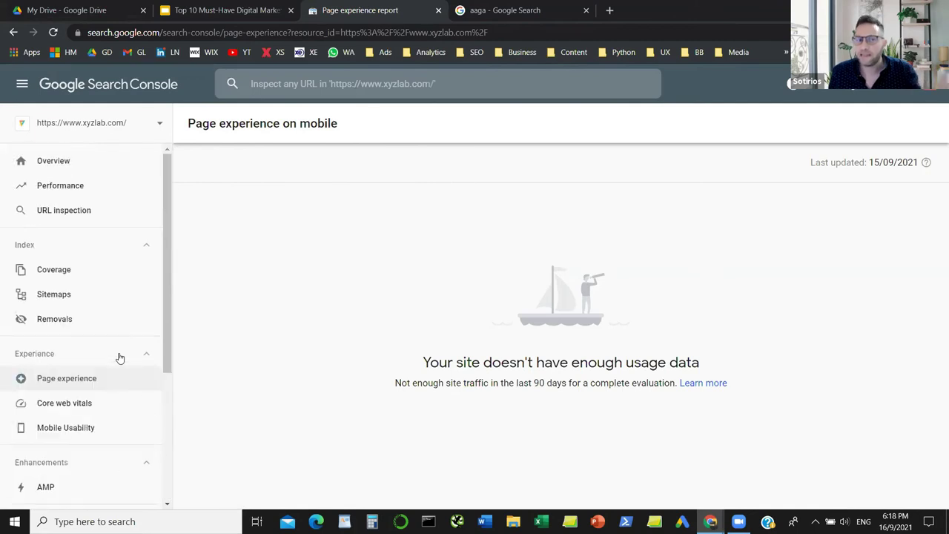
{"action": "left_click", "coordinate": [114, 186]}
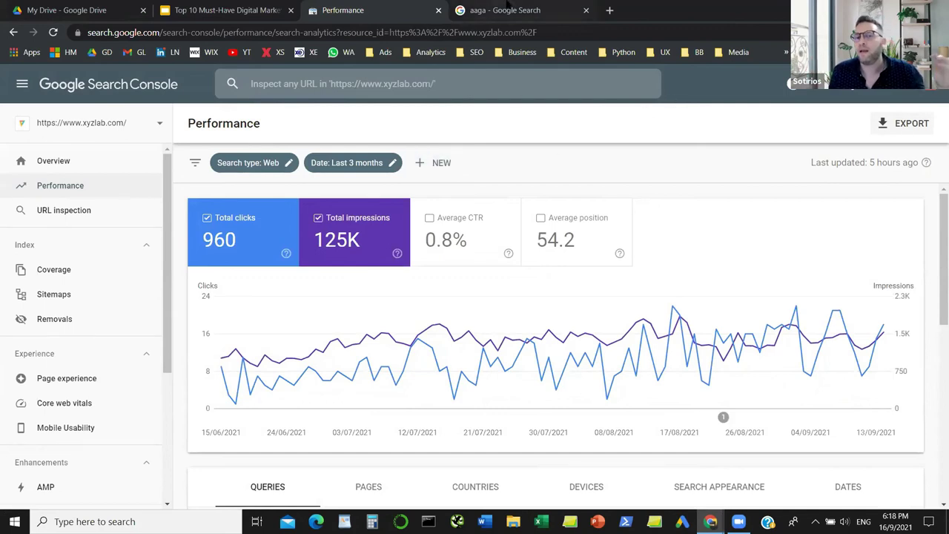
Replace the "aaga" search with the bookmarked Google Analytics site, sign in to Analytics and close the leftover marketing page
{"action": "left_click", "coordinate": [500, 9]}
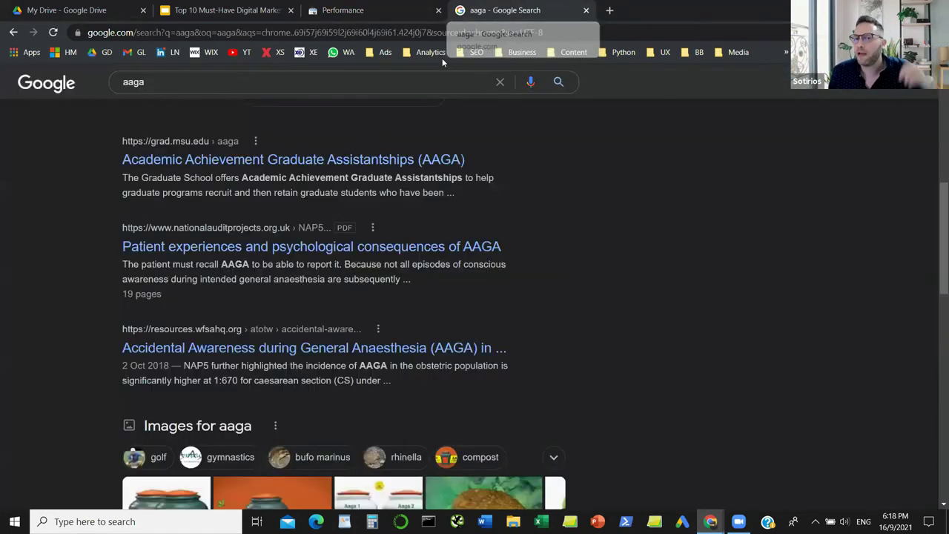
{"action": "left_click", "coordinate": [438, 54]}
{"action": "mouse_move", "coordinate": [460, 70]}
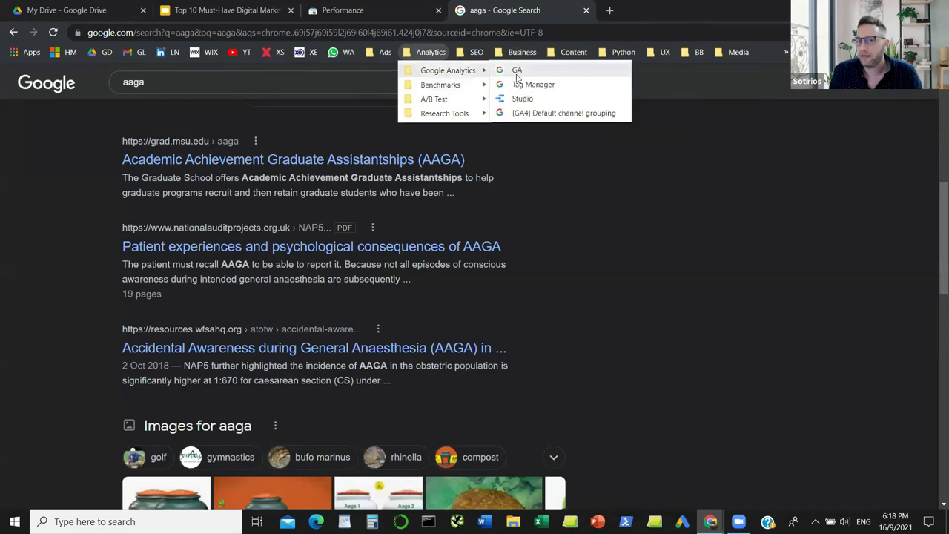
{"action": "left_click", "coordinate": [517, 72]}
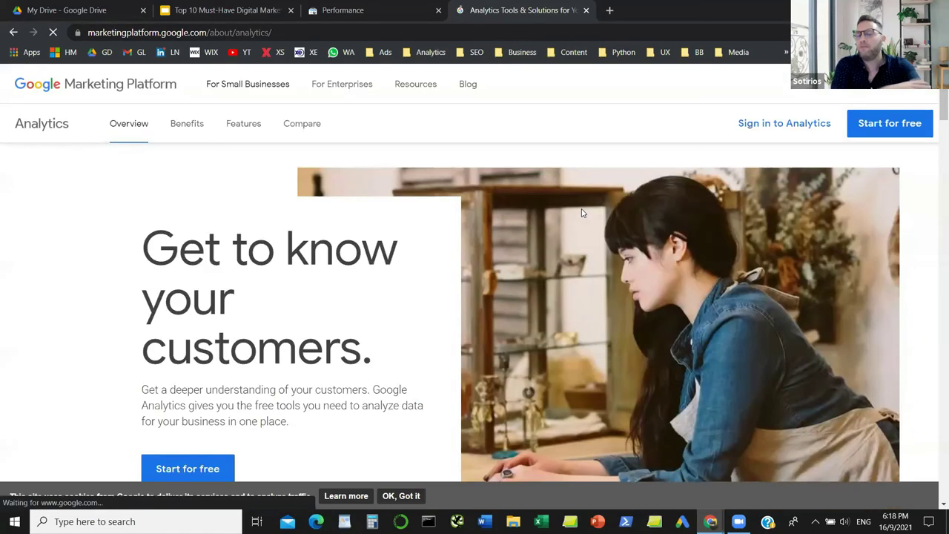
{"action": "left_click", "coordinate": [775, 135]}
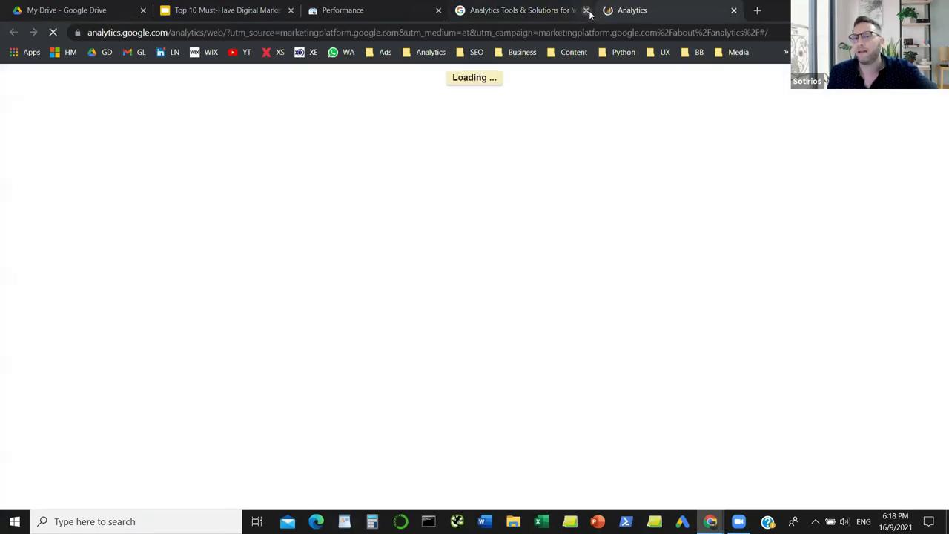
{"action": "left_click", "coordinate": [586, 10]}
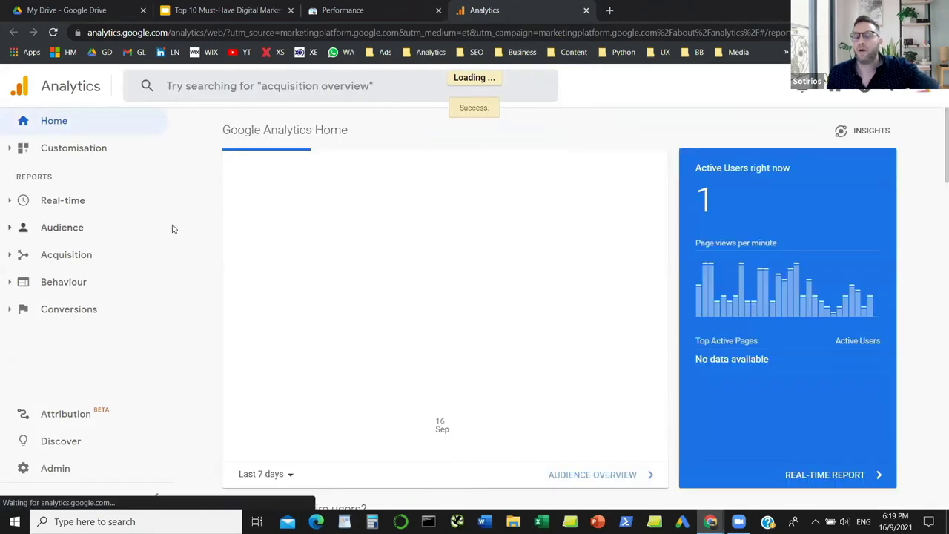
Open the Source/Medium report for all acquisition traffic and examine its table of traffic sources
{"action": "left_click", "coordinate": [10, 255]}
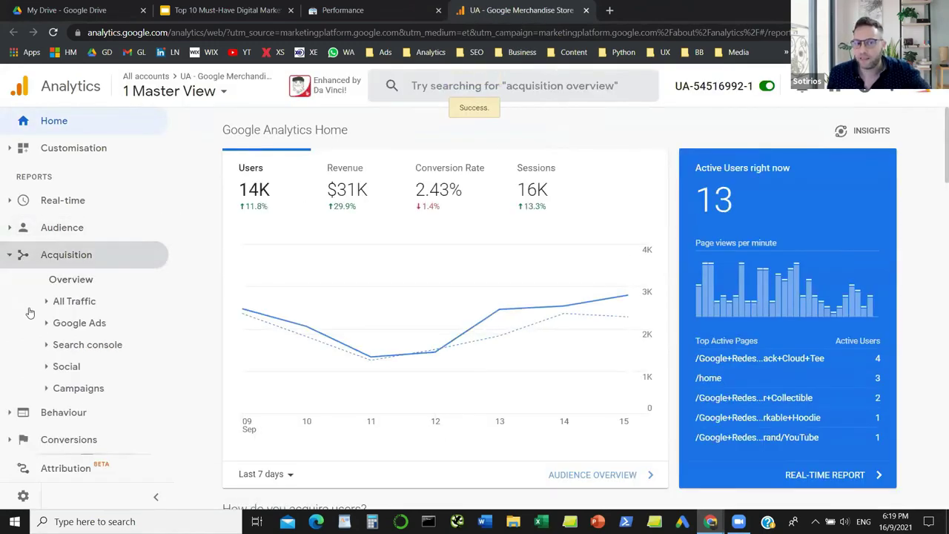
{"action": "left_click", "coordinate": [30, 307]}
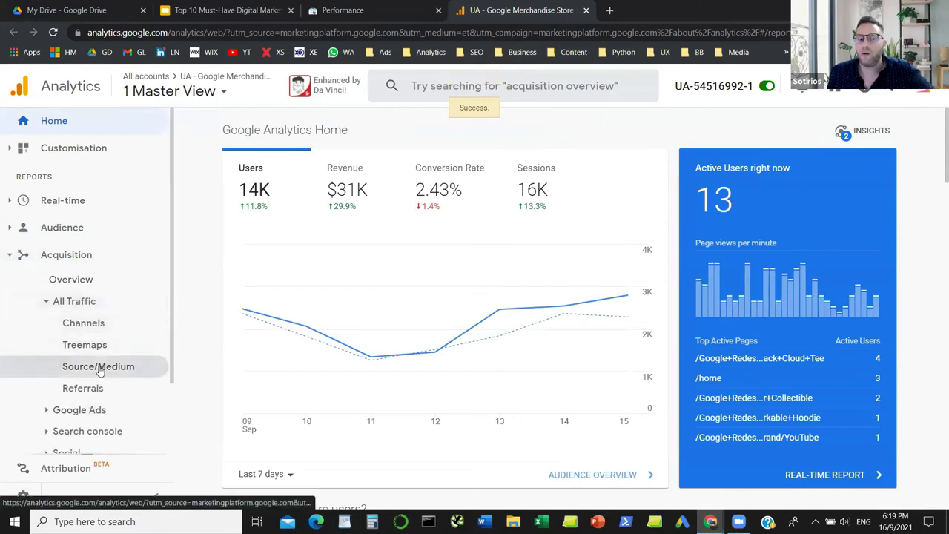
{"action": "left_click", "coordinate": [97, 366]}
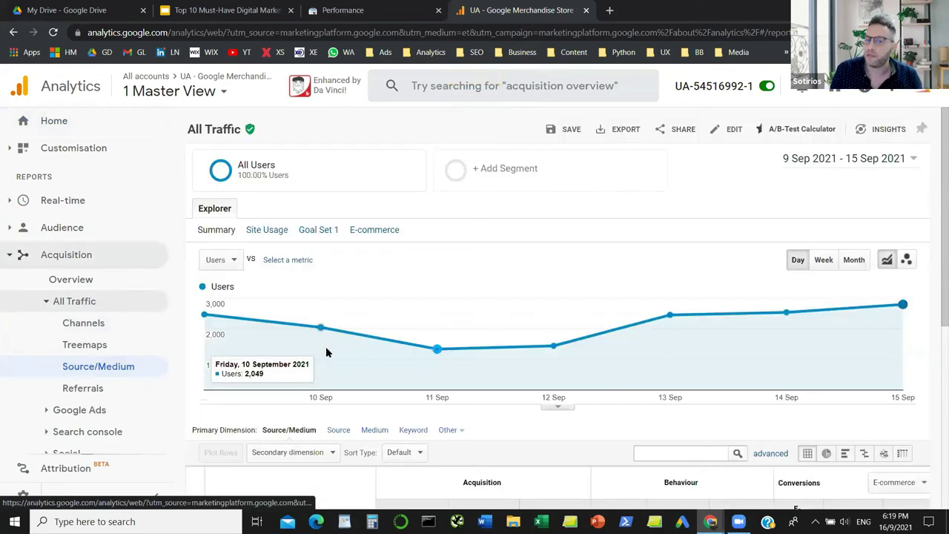
{"action": "scroll", "coordinate": [355, 352], "scroll_direction": "down", "scroll_amount": 3}
{"action": "scroll", "coordinate": [356, 352], "scroll_direction": "down", "scroll_amount": 1}
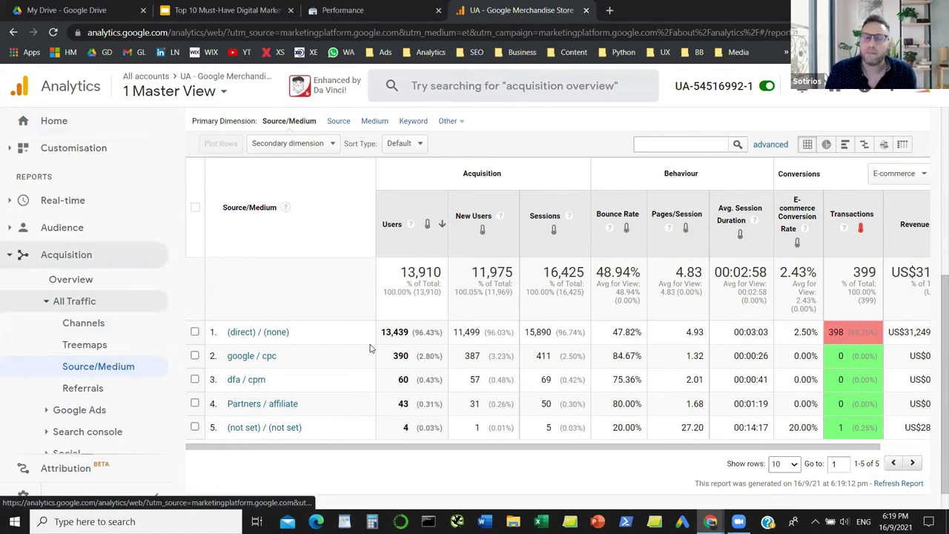
Revisit the Search Console performance data, then view the Analytics acquisition traffic broken down by Channels
{"action": "left_click", "coordinate": [400, 6]}
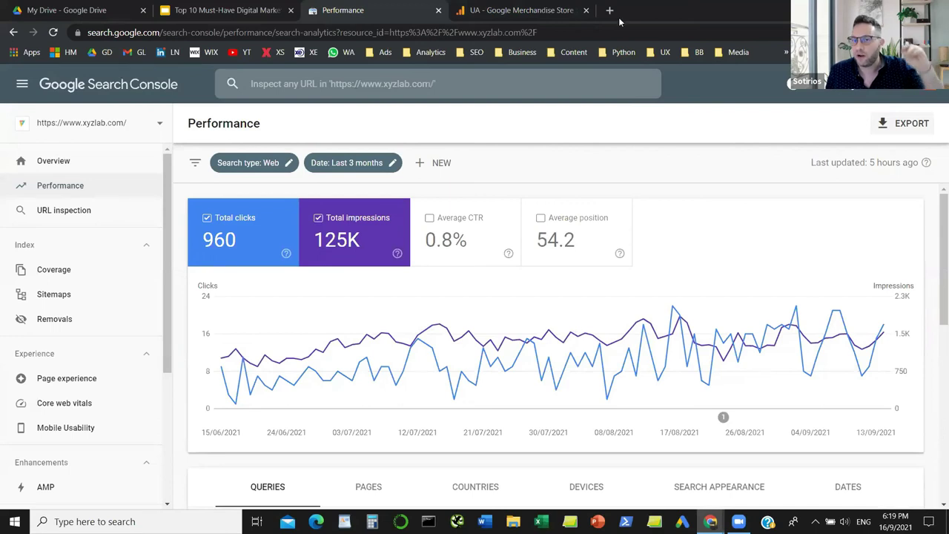
{"action": "key", "text": "ctrl+Tab"}
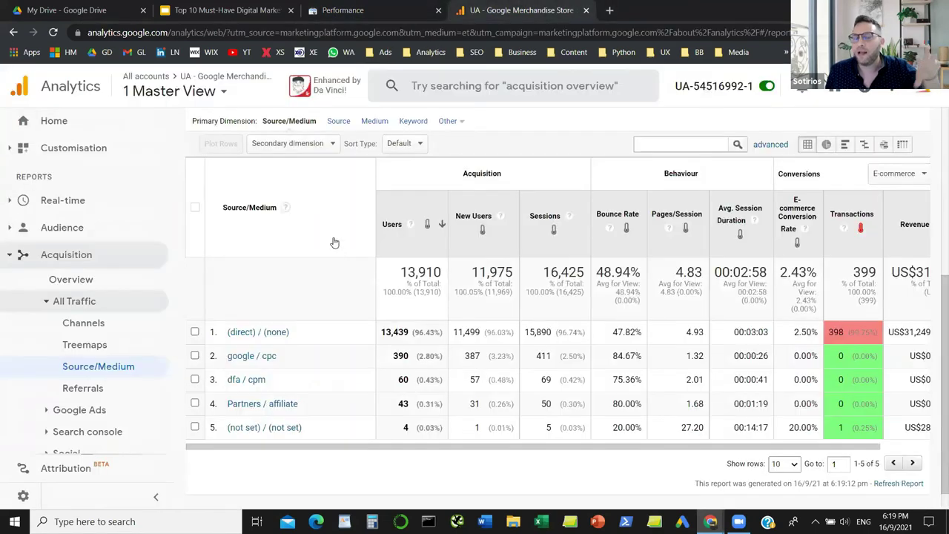
{"action": "scroll", "coordinate": [408, 309], "scroll_direction": "up", "scroll_amount": 1}
{"action": "scroll", "coordinate": [407, 308], "scroll_direction": "down", "scroll_amount": 1}
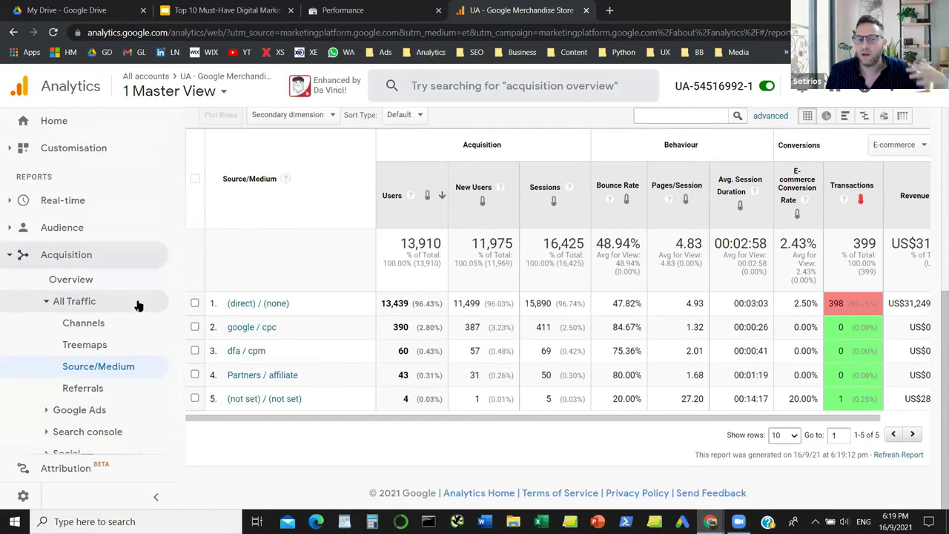
{"action": "left_click", "coordinate": [116, 326]}
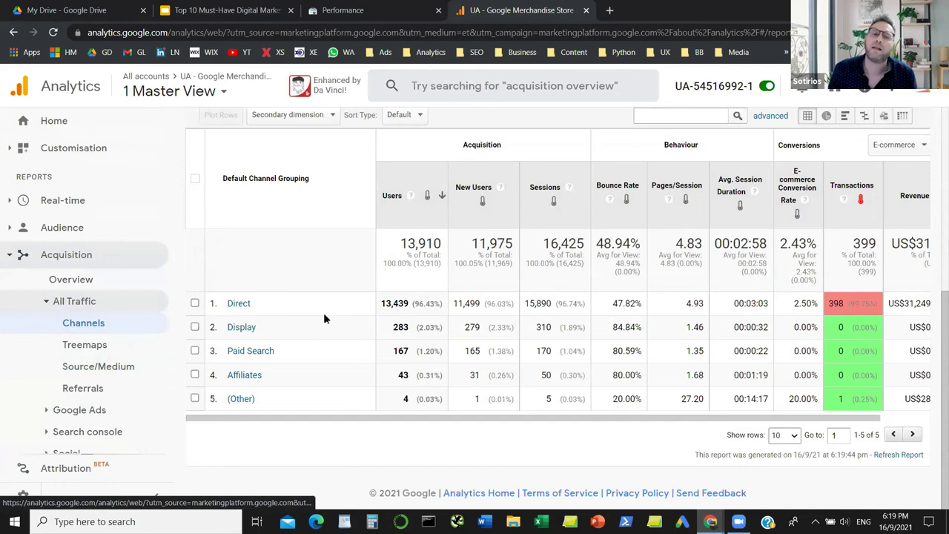
{"action": "left_click_drag", "start_coordinate": [331, 422], "coordinate": [219, 415]}
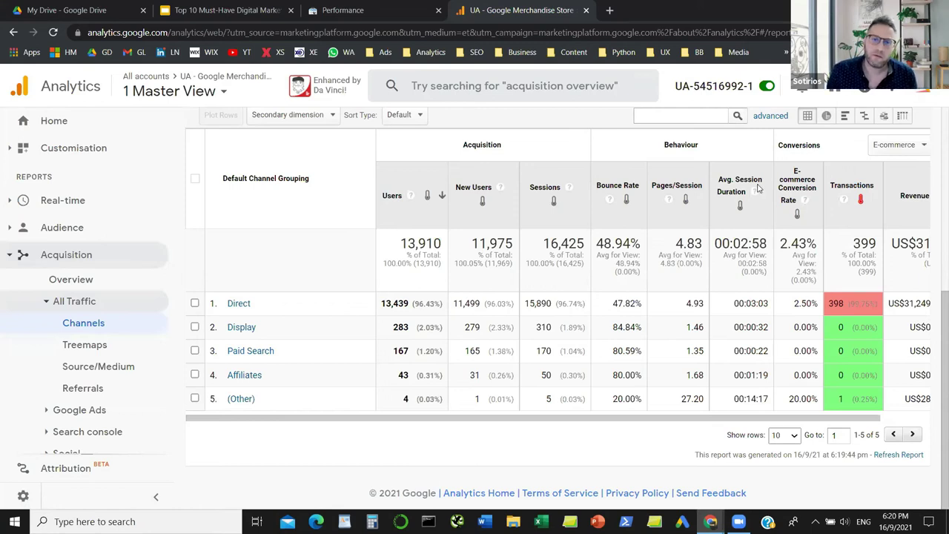
Close the Analytics report, open semrush.com in a new browser tab and go to its Features page
{"action": "left_click", "coordinate": [586, 12]}
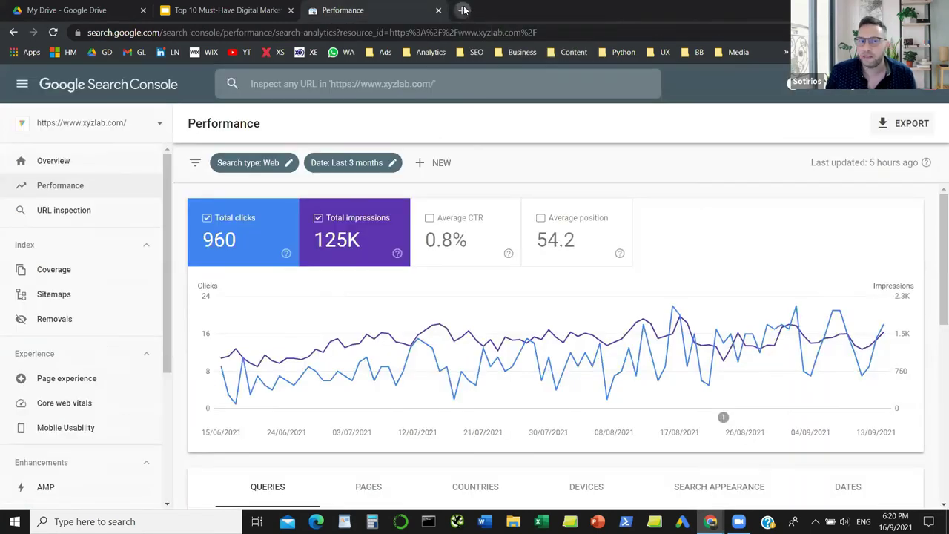
{"action": "left_click", "coordinate": [463, 10]}
{"action": "type", "text": "semri"}
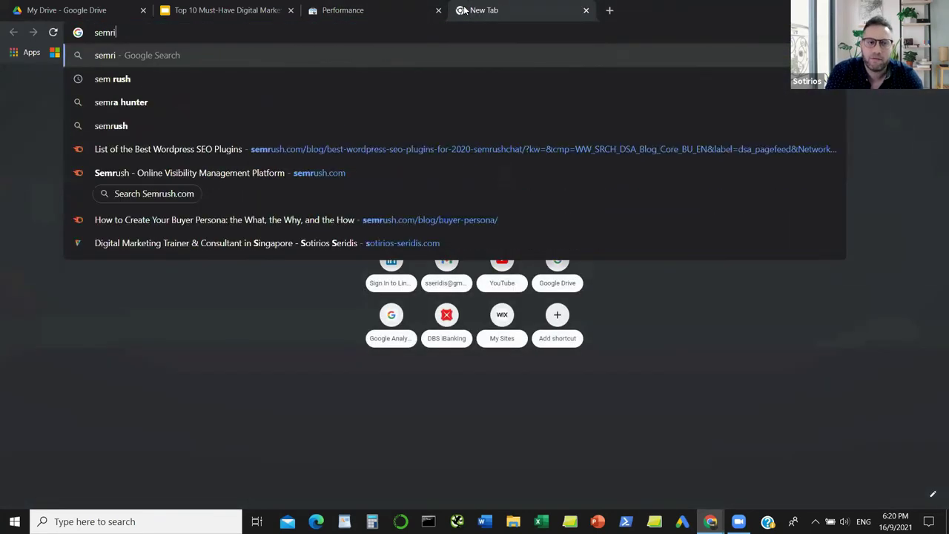
{"action": "key", "text": "BackSpace"}
{"action": "type", "text": "ush"}
{"action": "key", "text": "BackSpace"}
{"action": "type", "text": ".com"}
{"action": "key", "text": "Return"}
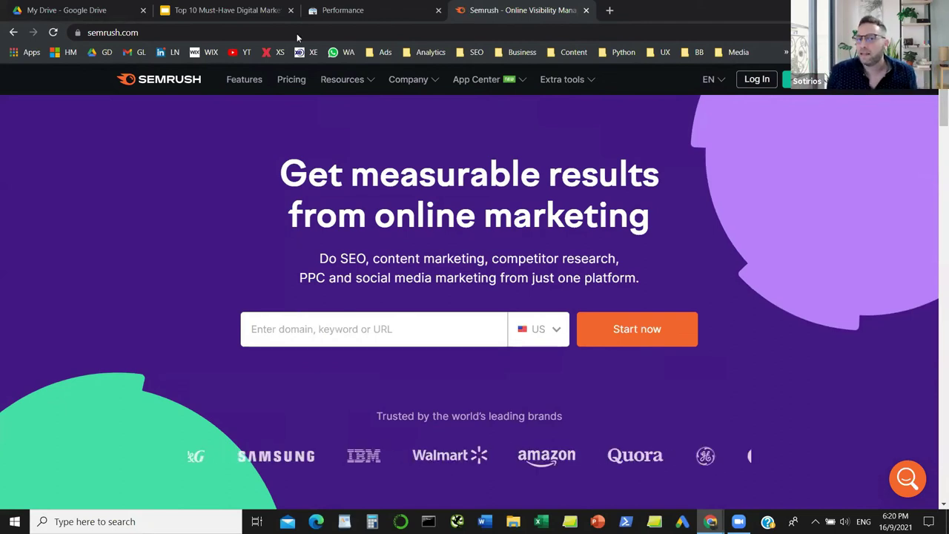
{"action": "left_click", "coordinate": [256, 87]}
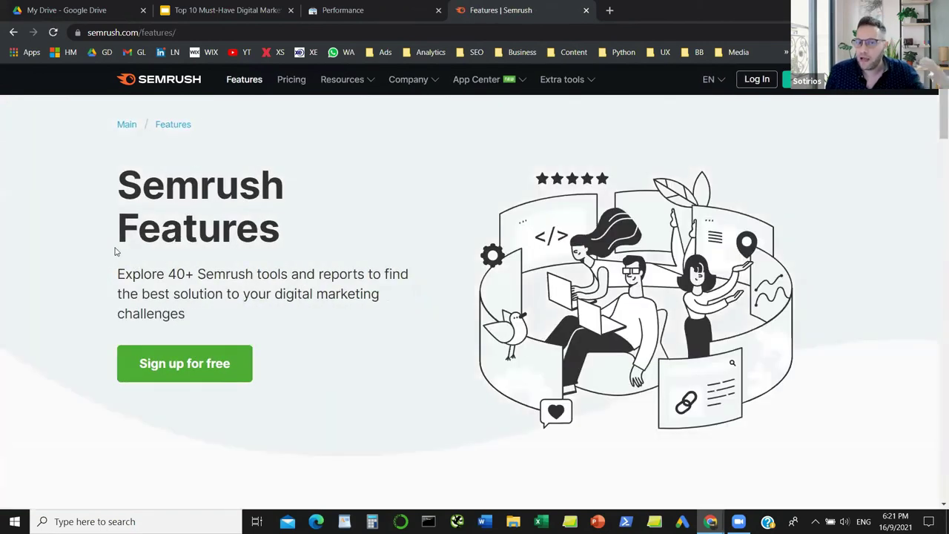
Skim the Semrush Features page down to the areas of interest
{"action": "scroll", "coordinate": [116, 256], "scroll_direction": "down", "scroll_amount": 2}
{"action": "scroll", "coordinate": [117, 256], "scroll_direction": "down", "scroll_amount": 2}
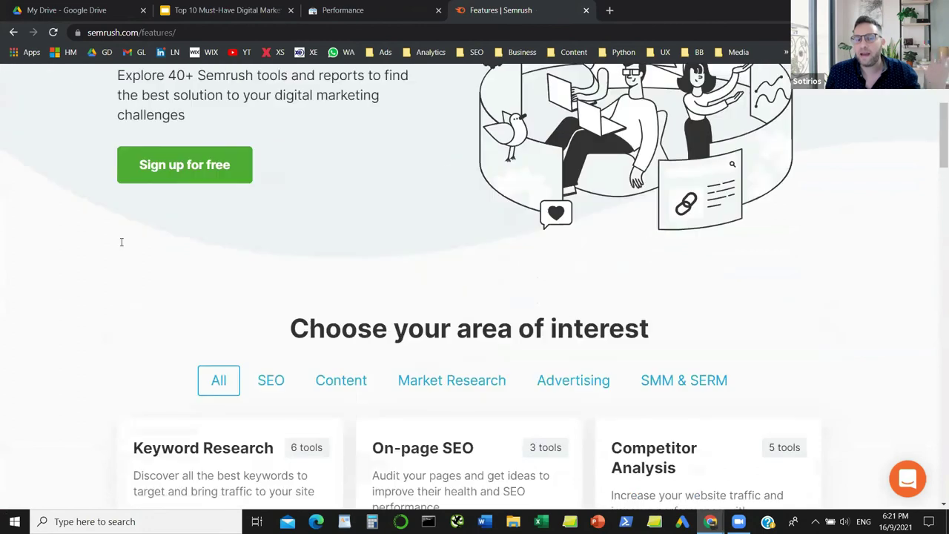
{"action": "scroll", "coordinate": [121, 239], "scroll_direction": "up", "scroll_amount": 3}
Load the ahrefs.com homepage in the same tab in place of the Semrush page
{"action": "left_click", "coordinate": [208, 38]}
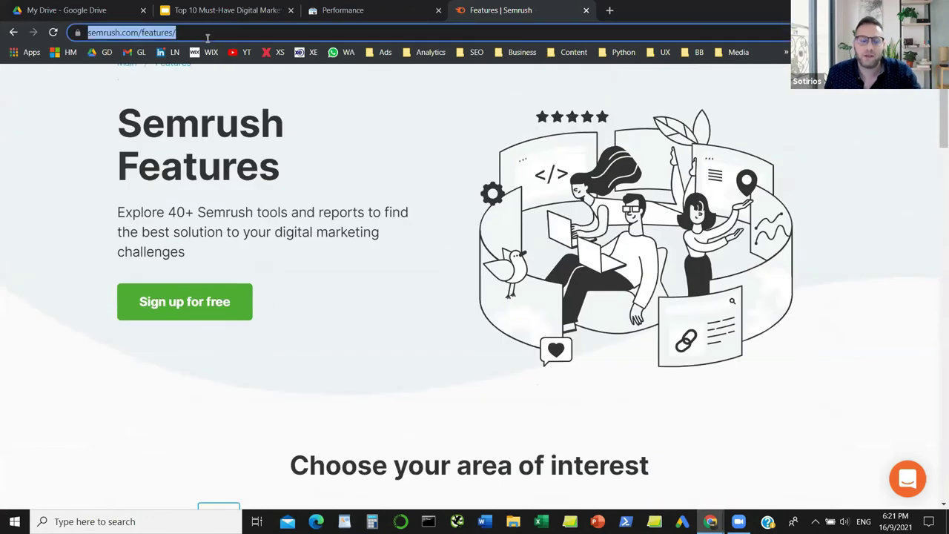
{"action": "type", "text": "ahre"}
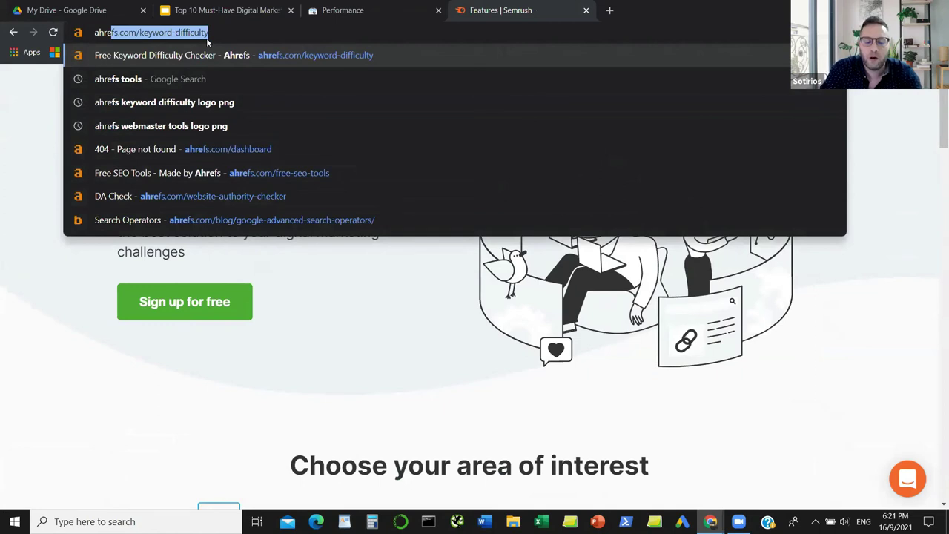
{"action": "type", "text": "s.c"}
{"action": "key", "text": "BackSpace"}
{"action": "key", "text": "BackSpace"}
{"action": "key", "text": "BackSpace"}
{"action": "key", "text": "BackSpace"}
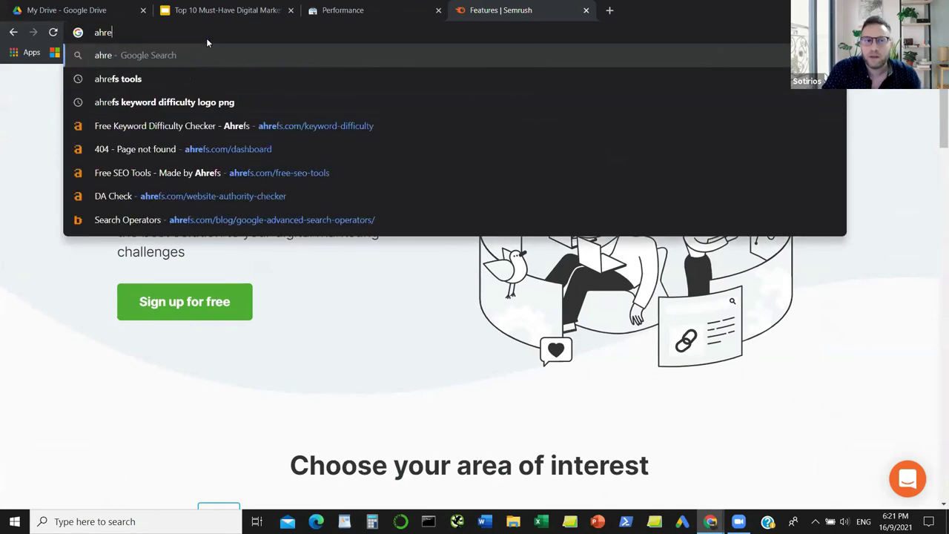
{"action": "type", "text": "efs.com"}
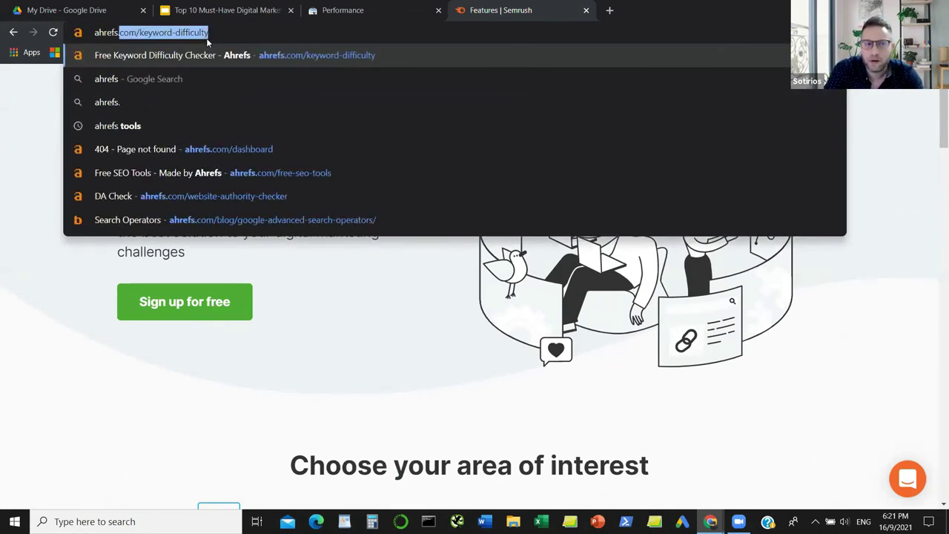
{"action": "key", "text": "Delete"}
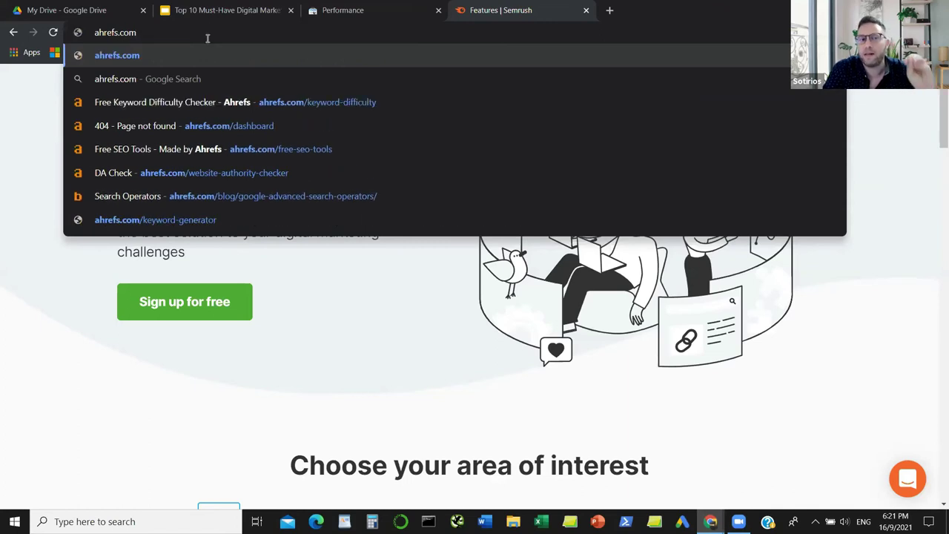
{"action": "key", "text": "Return"}
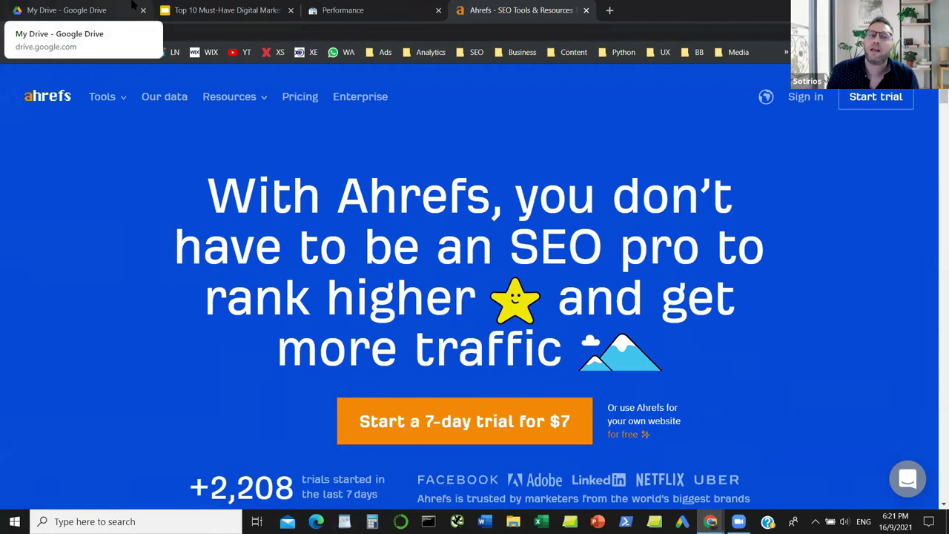
Return to the Semrush Features page and open the digital marketing trainer's personal website in a new tab
{"action": "left_click", "coordinate": [13, 32]}
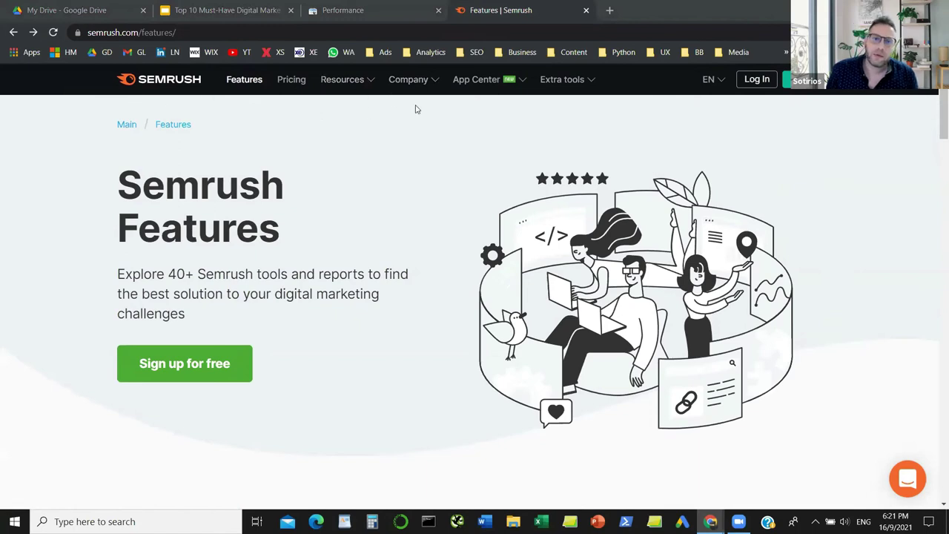
{"action": "left_click", "coordinate": [431, 52]}
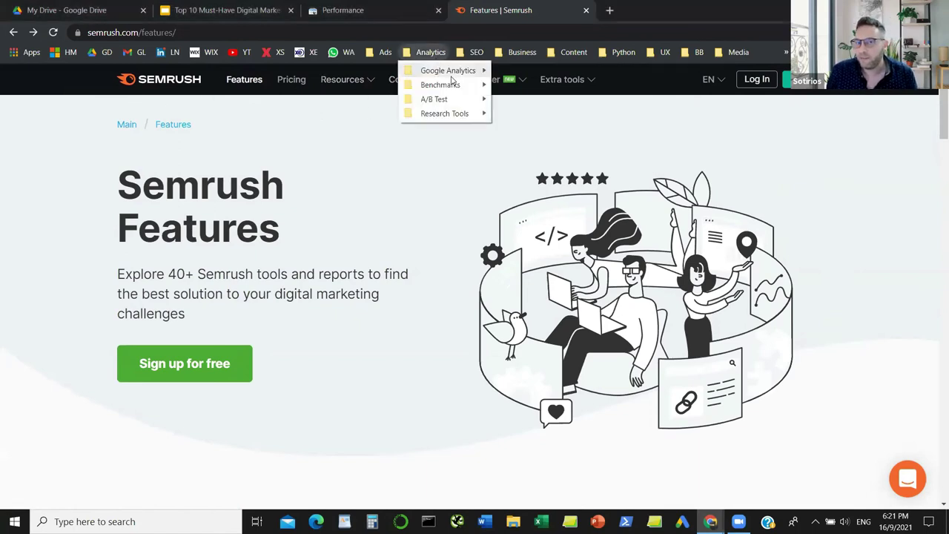
{"action": "left_click", "coordinate": [609, 11]}
{"action": "type", "text": "s"}
{"action": "key", "text": "Return"}
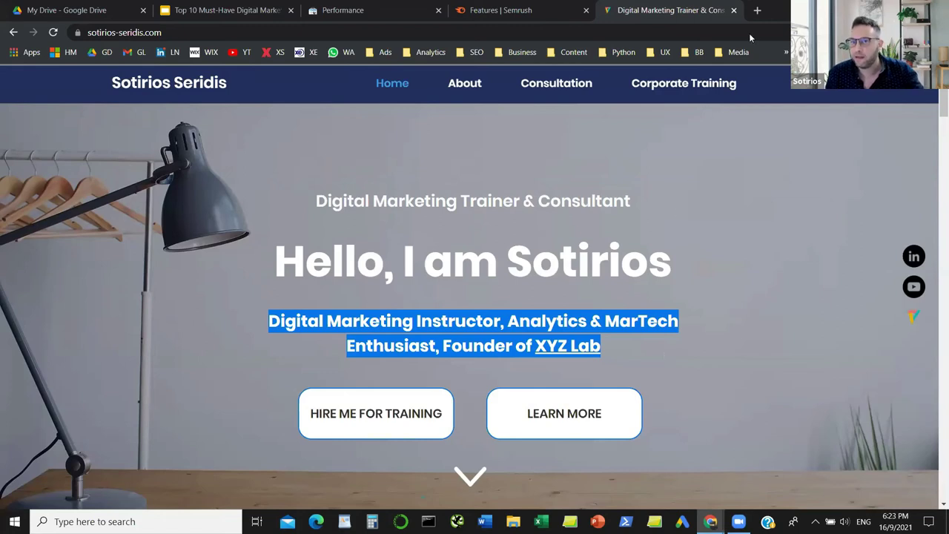
Open the Hotjar tour page in a new tab and examine its heatmaps and session recordings sections
{"action": "left_click", "coordinate": [757, 10]}
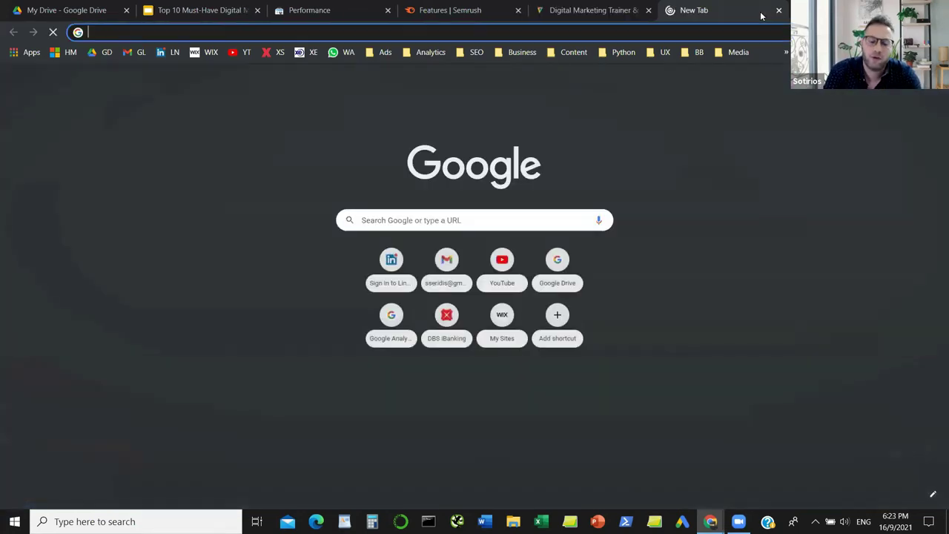
{"action": "type", "text": "hotj"}
{"action": "key", "text": "Return"}
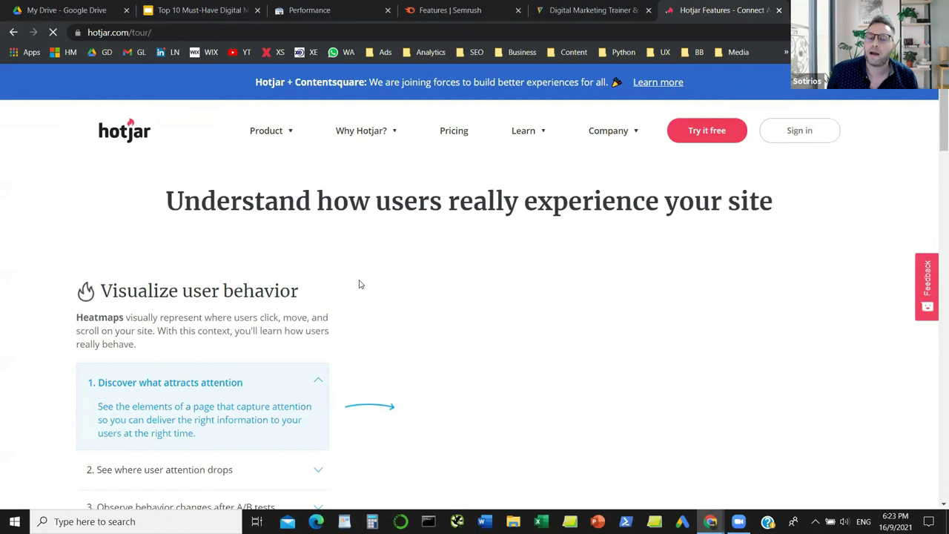
{"action": "scroll", "coordinate": [360, 290], "scroll_direction": "down", "scroll_amount": 2}
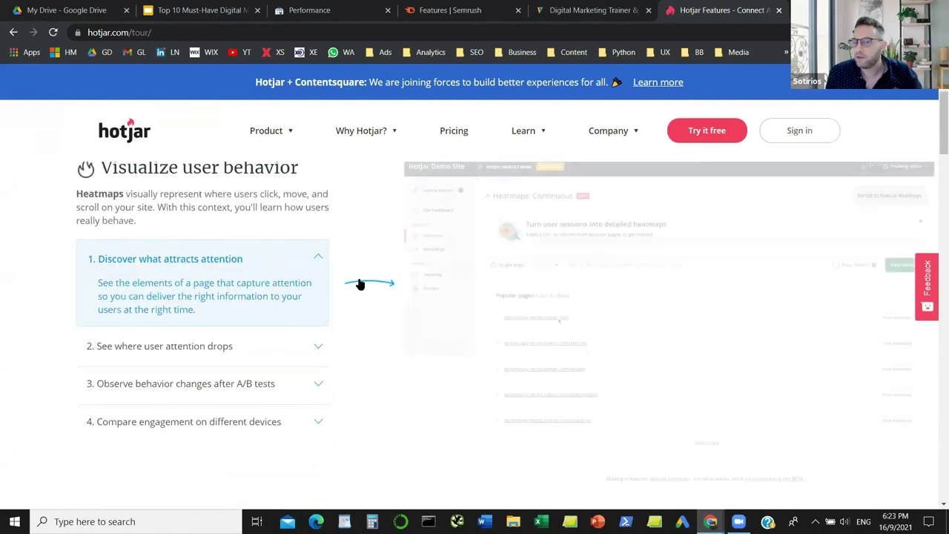
{"action": "scroll", "coordinate": [382, 310], "scroll_direction": "down", "scroll_amount": 2}
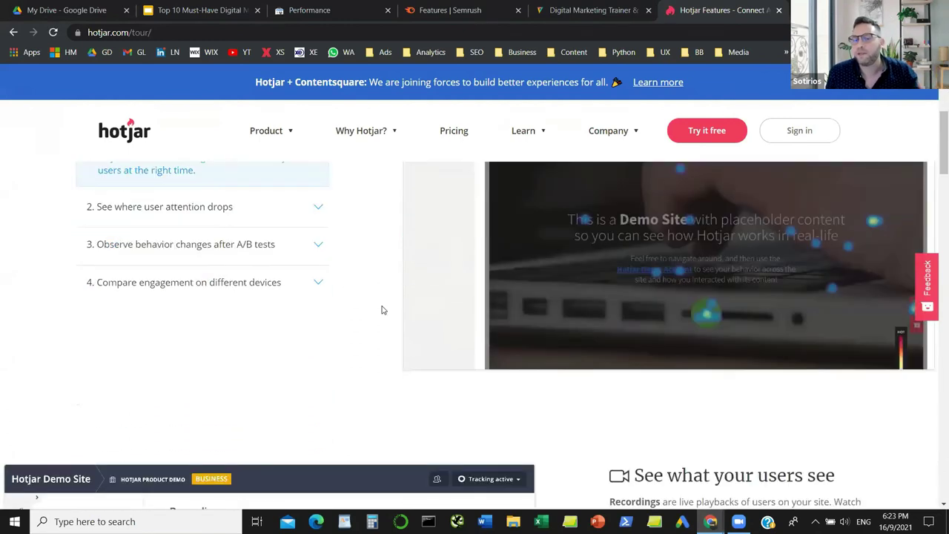
{"action": "scroll", "coordinate": [382, 310], "scroll_direction": "down", "scroll_amount": 4}
{"action": "scroll", "coordinate": [548, 223], "scroll_direction": "down", "scroll_amount": 1}
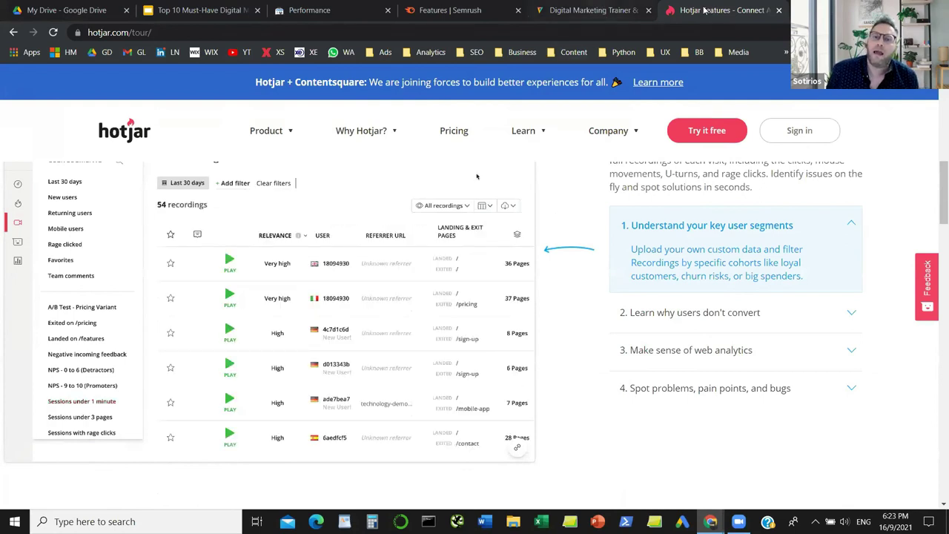
Open the bookmarked Google Analytics site in a new tab, launch Analytics and close the leftover marketing page
{"action": "key", "text": "ctrl+t"}
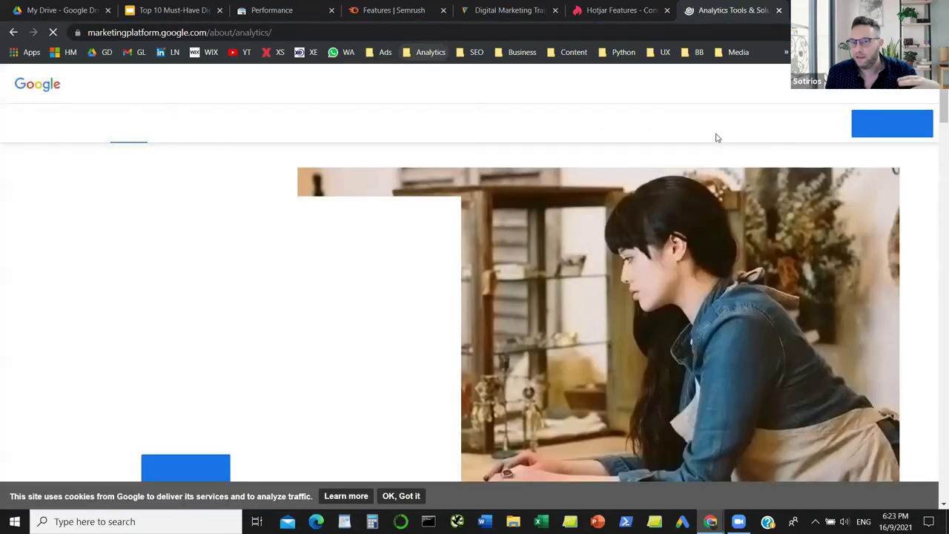
{"action": "left_click", "coordinate": [755, 126]}
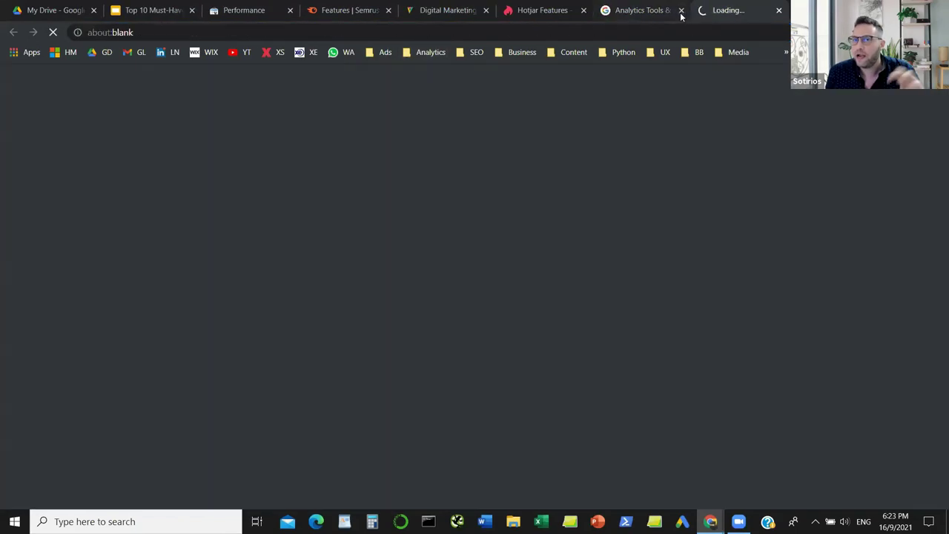
{"action": "left_click", "coordinate": [681, 11]}
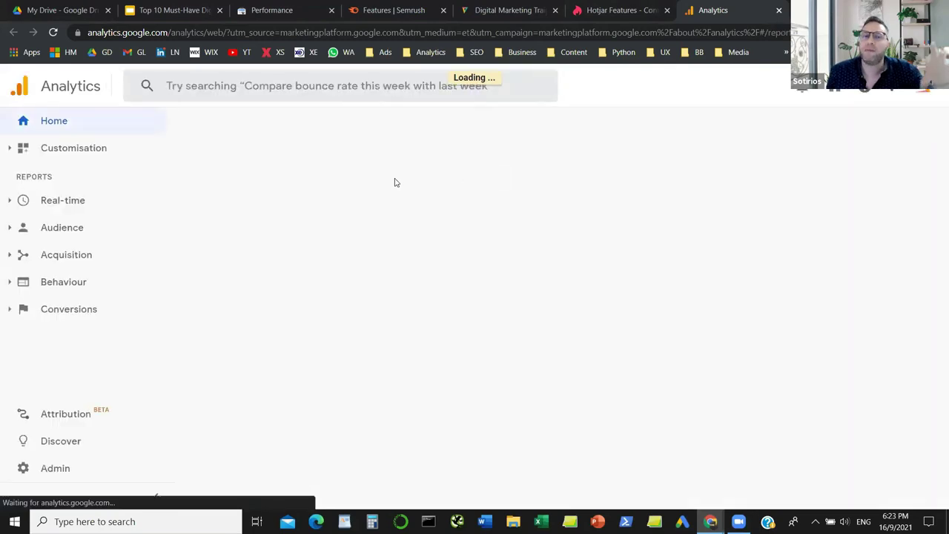
Revisit the trainer's website, view the contact form behind "Hire me for training" and dismiss it
{"action": "key", "text": "ctrl+5"}
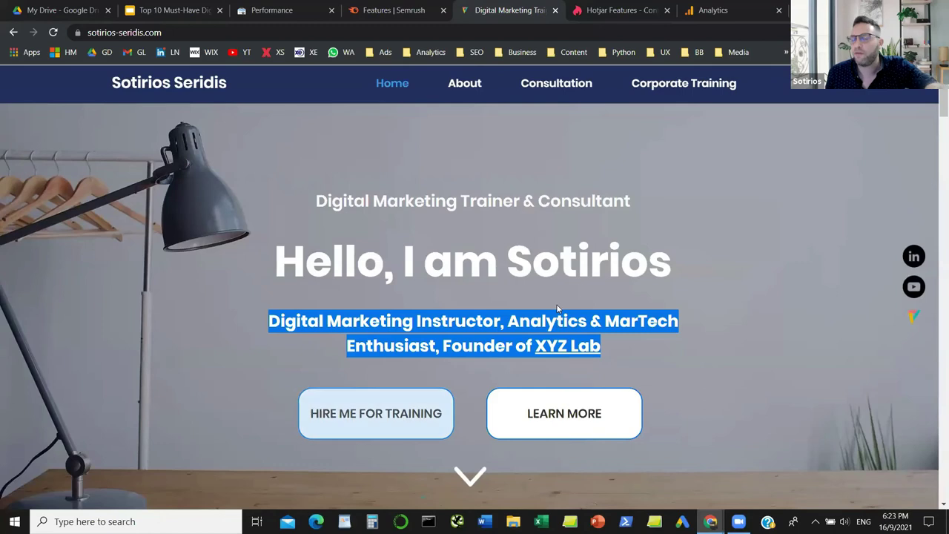
{"action": "left_click", "coordinate": [382, 414]}
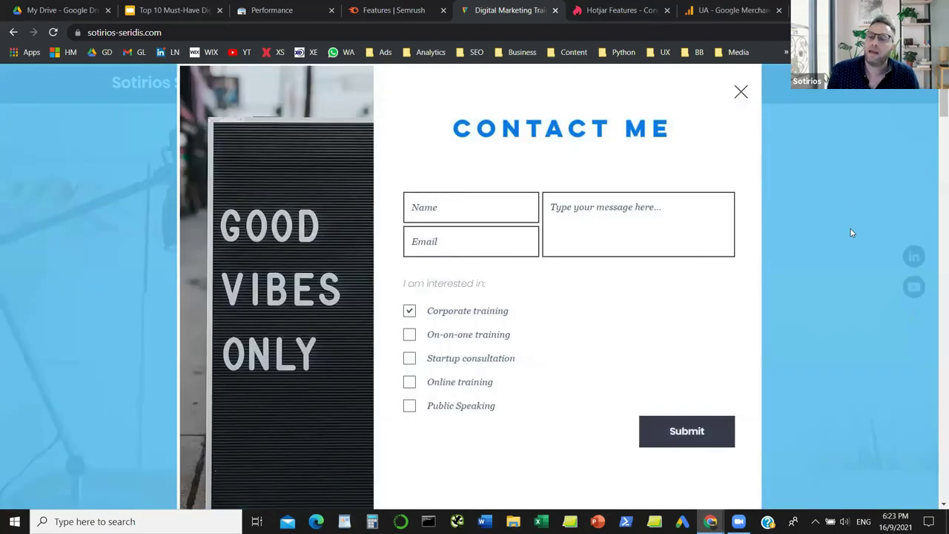
{"action": "left_click", "coordinate": [828, 234]}
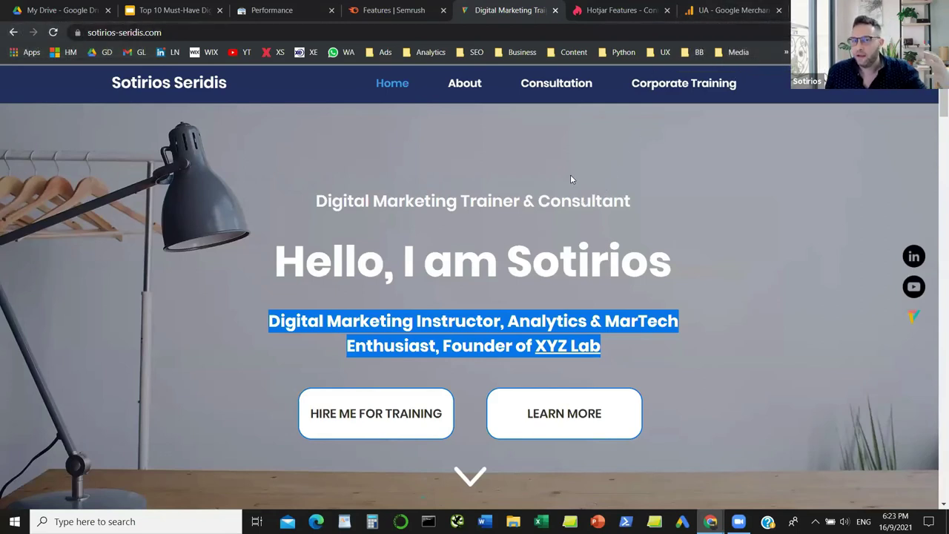
Switch Google Analytics to the demo account's GA4 - Google Merchandise property and open the Traffic acquisition report
{"action": "key", "text": "ctrl+9"}
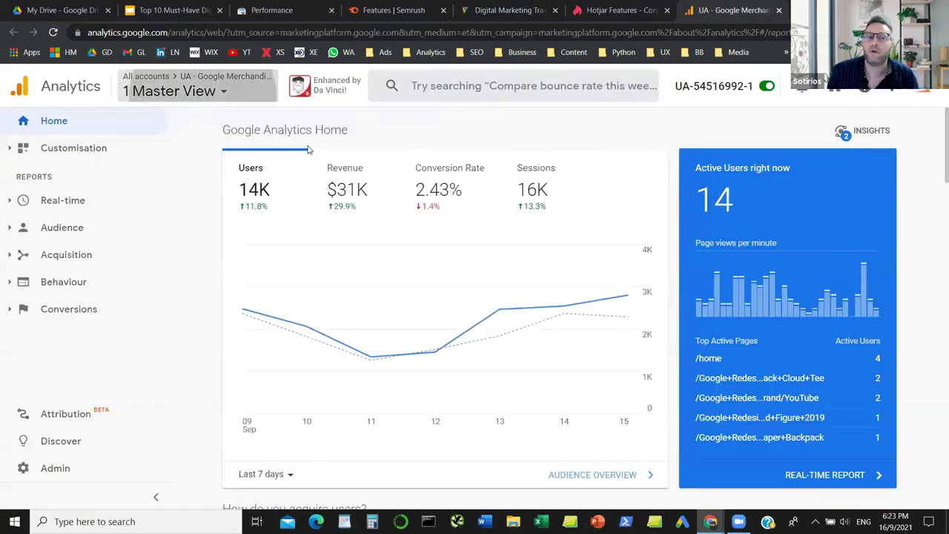
{"action": "left_click", "coordinate": [204, 100]}
{"action": "left_click", "coordinate": [200, 215]}
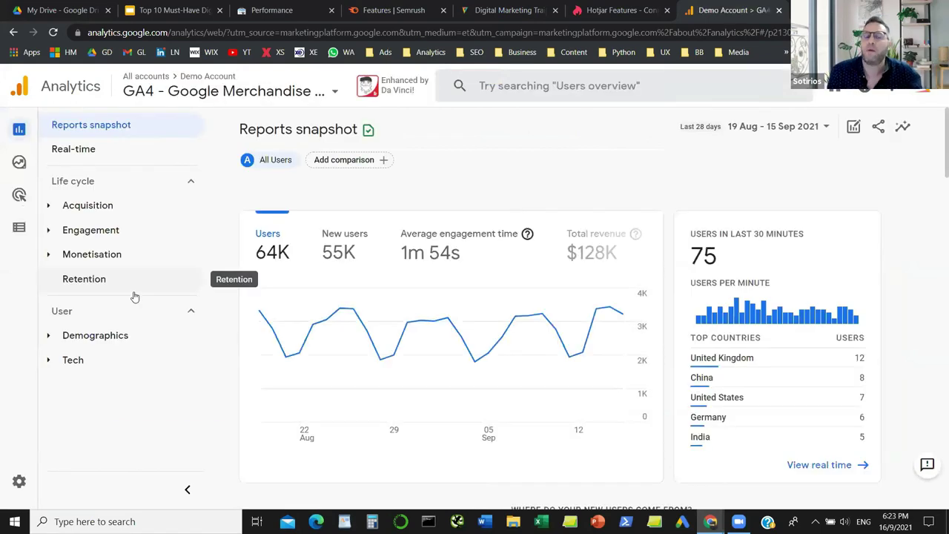
{"action": "left_click", "coordinate": [48, 205]}
{"action": "left_click", "coordinate": [88, 281]}
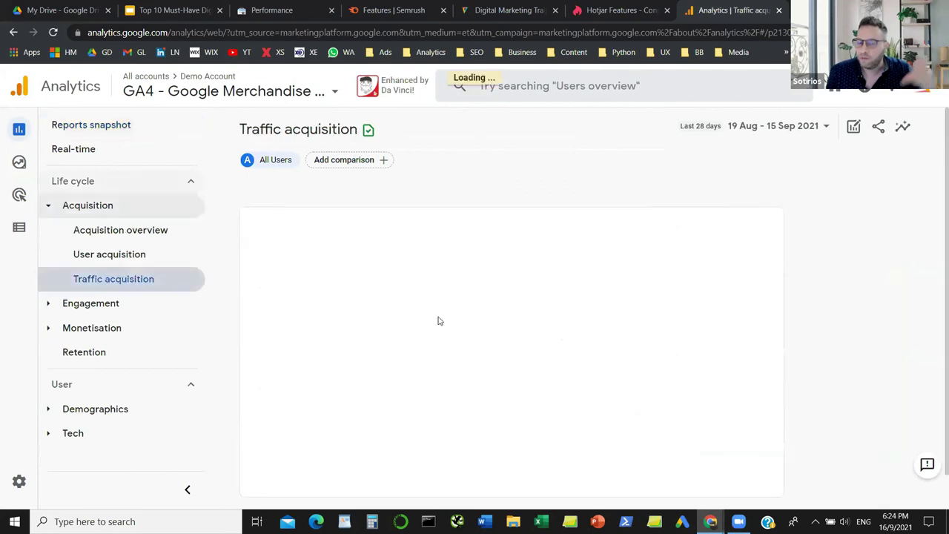
Examine the Session source/medium table across all its columns, from users and sessions to conversions and total revenue
{"action": "scroll", "coordinate": [477, 367], "scroll_direction": "down", "scroll_amount": 1}
{"action": "scroll", "coordinate": [478, 366], "scroll_direction": "down", "scroll_amount": 1}
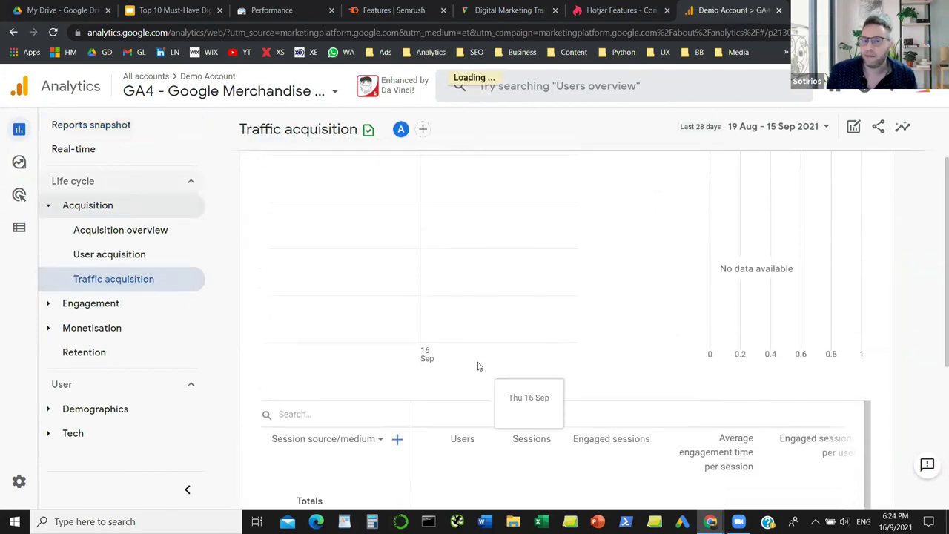
{"action": "scroll", "coordinate": [480, 372], "scroll_direction": "down", "scroll_amount": 1}
{"action": "scroll", "coordinate": [483, 376], "scroll_direction": "down", "scroll_amount": 3}
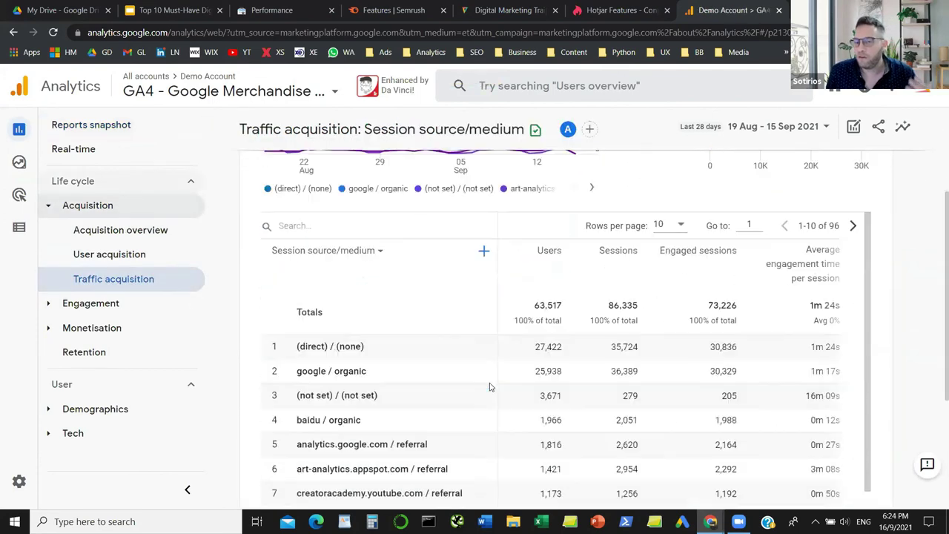
{"action": "scroll", "coordinate": [666, 453], "scroll_direction": "right", "scroll_amount": 1}
{"action": "scroll", "coordinate": [666, 453], "scroll_direction": "right", "scroll_amount": 5}
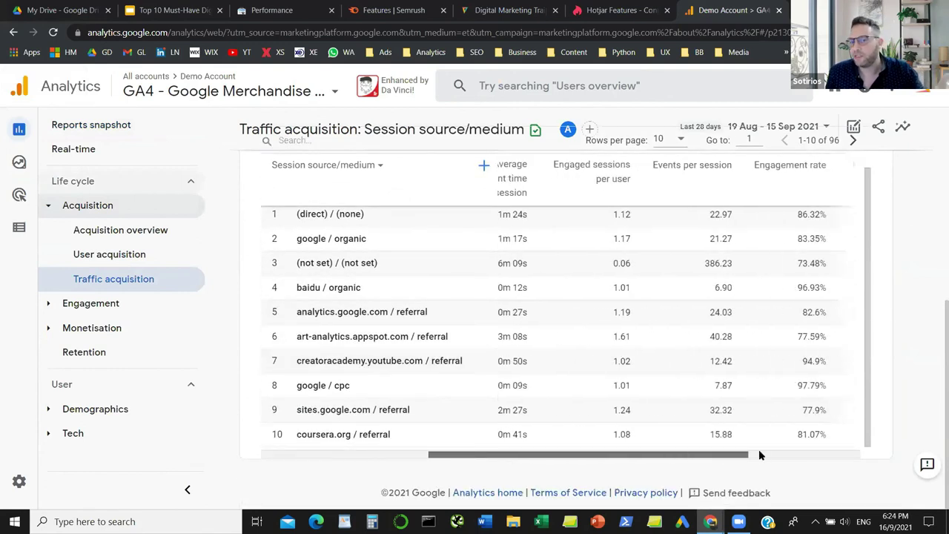
{"action": "scroll", "coordinate": [514, 396], "scroll_direction": "up", "scroll_amount": 2}
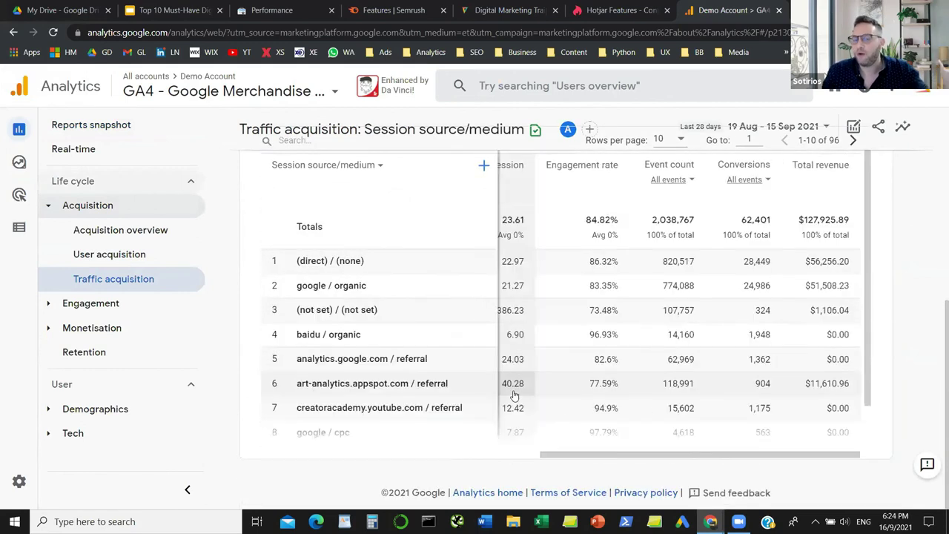
{"action": "scroll", "coordinate": [514, 395], "scroll_direction": "up", "scroll_amount": 1}
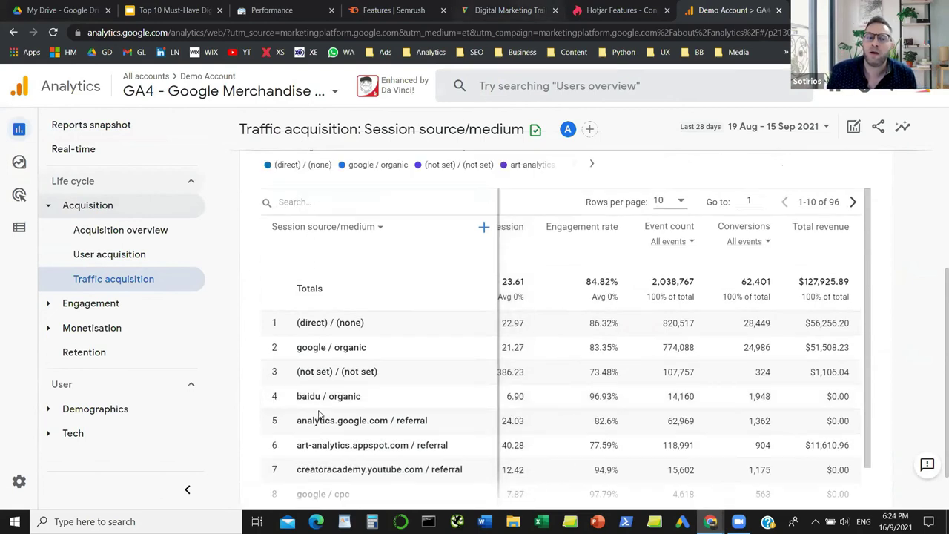
{"action": "key", "text": "ctrl+5"}
{"action": "right_click", "coordinate": [212, 314]}
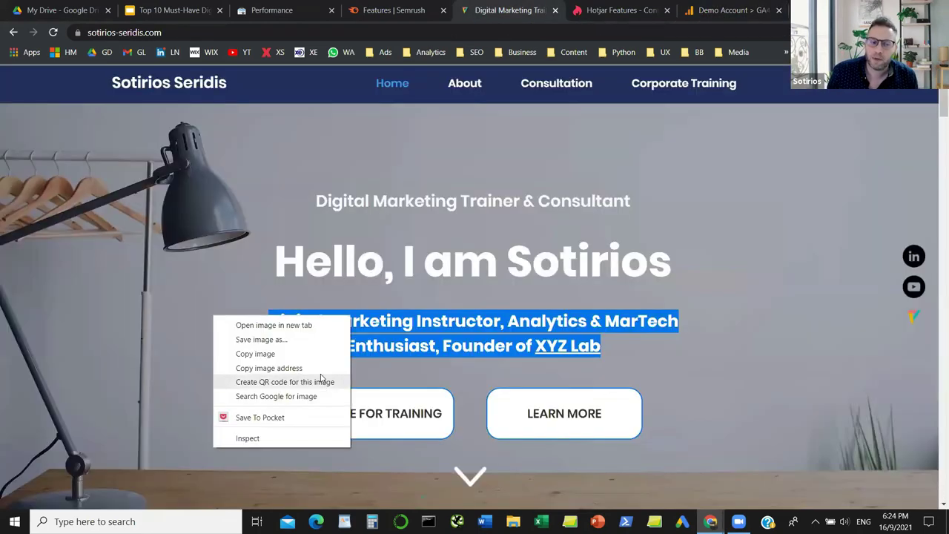
{"action": "left_click", "coordinate": [190, 377]}
{"action": "right_click", "coordinate": [190, 377]}
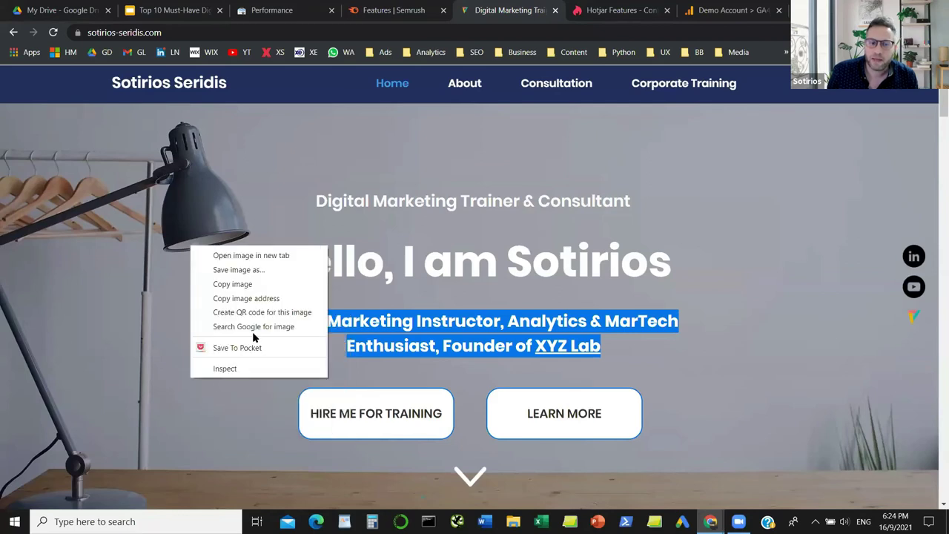
{"action": "key", "text": "Escape"}
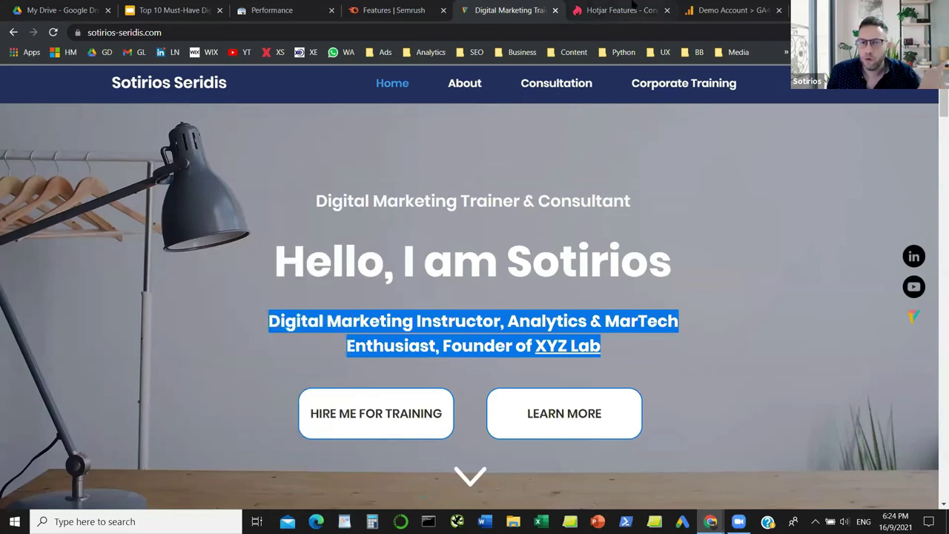
View the HTML page source of the Hotjar tour page
{"action": "key", "text": "ctrl+Tab"}
{"action": "right_click", "coordinate": [477, 335]}
{"action": "left_click", "coordinate": [478, 330]}
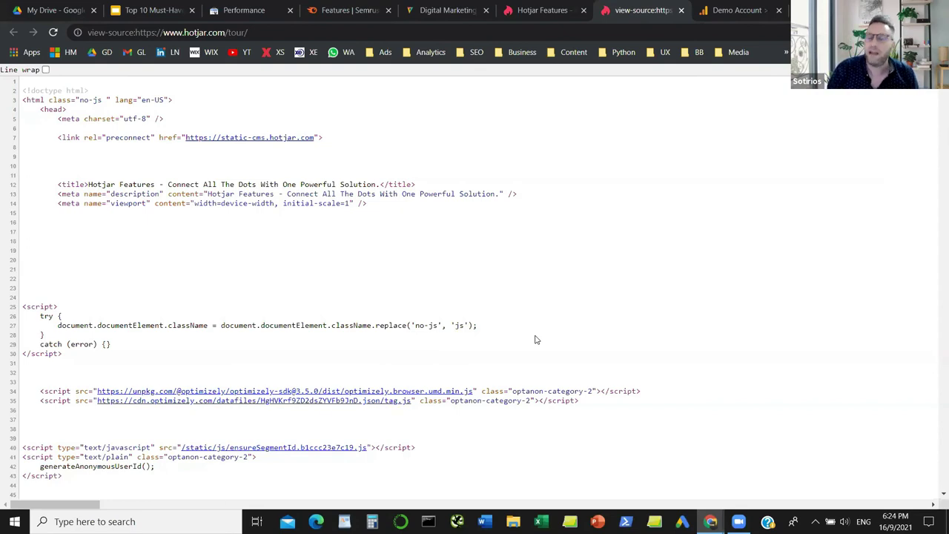
Open the GA Training account's test.com container in Google Tag Manager and start a new tag
{"action": "left_click", "coordinate": [565, 11]}
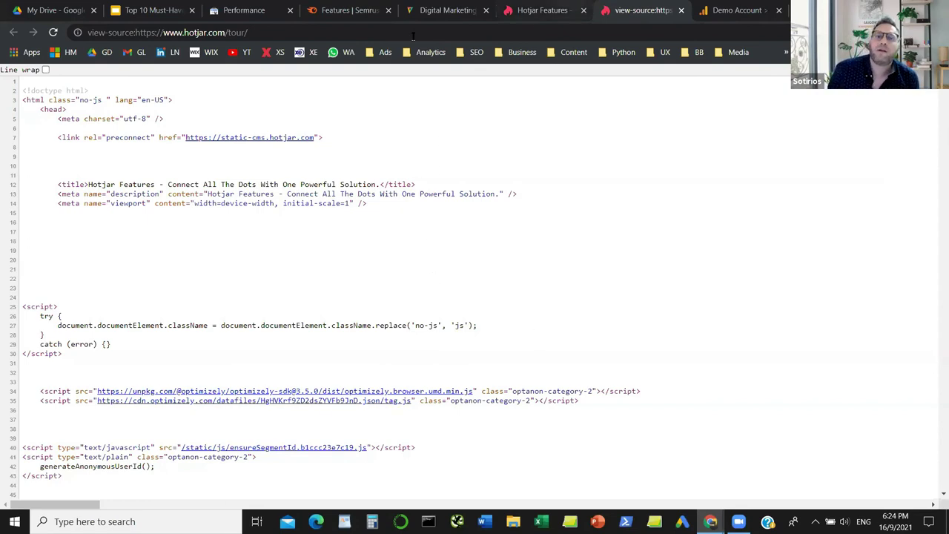
{"action": "left_click", "coordinate": [433, 52]}
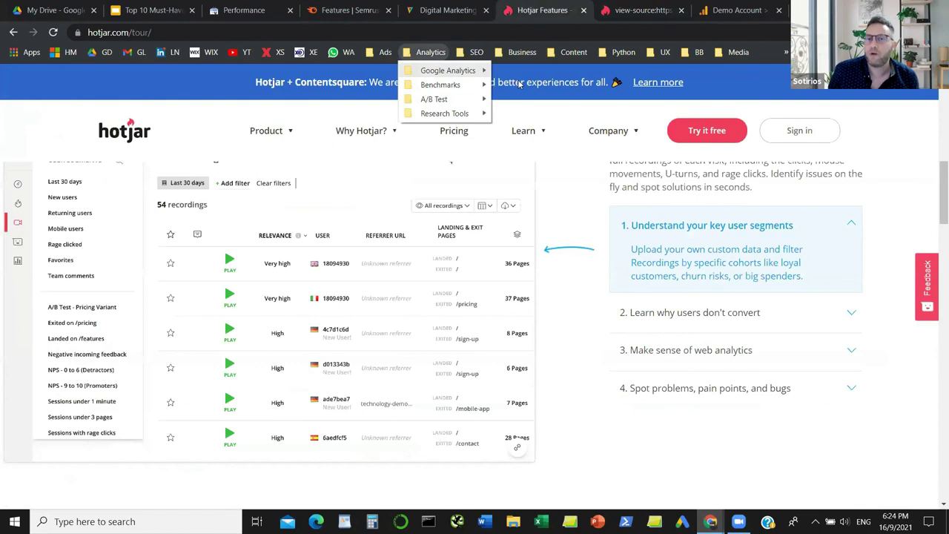
{"action": "left_click", "coordinate": [512, 121]}
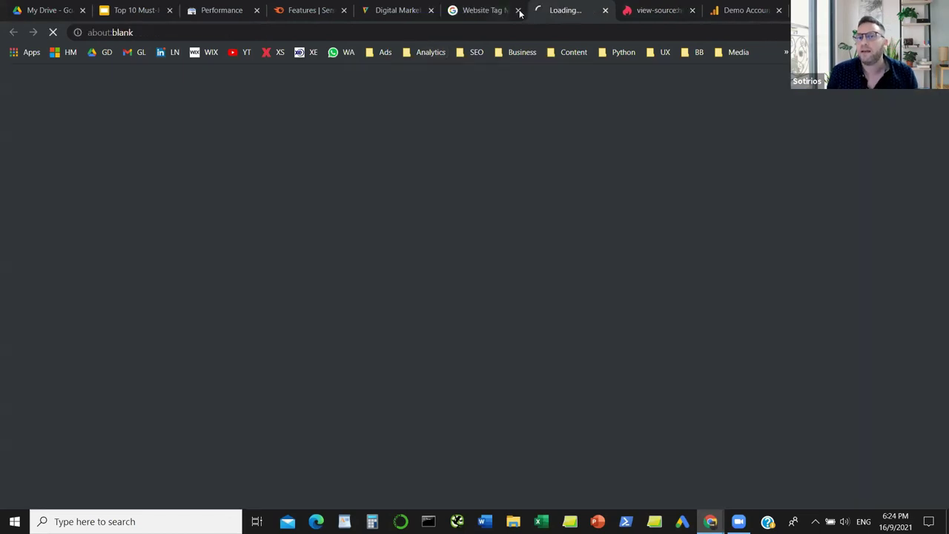
{"action": "left_click", "coordinate": [498, 9]}
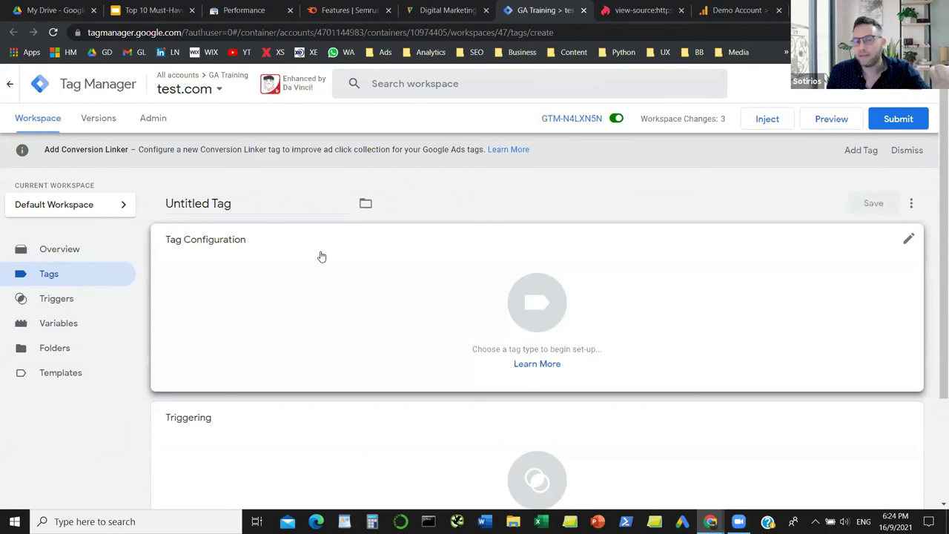
Set the new tag's type to Hotjar Tracking Code and look over its Site ID and triggering sections
{"action": "left_click", "coordinate": [322, 256]}
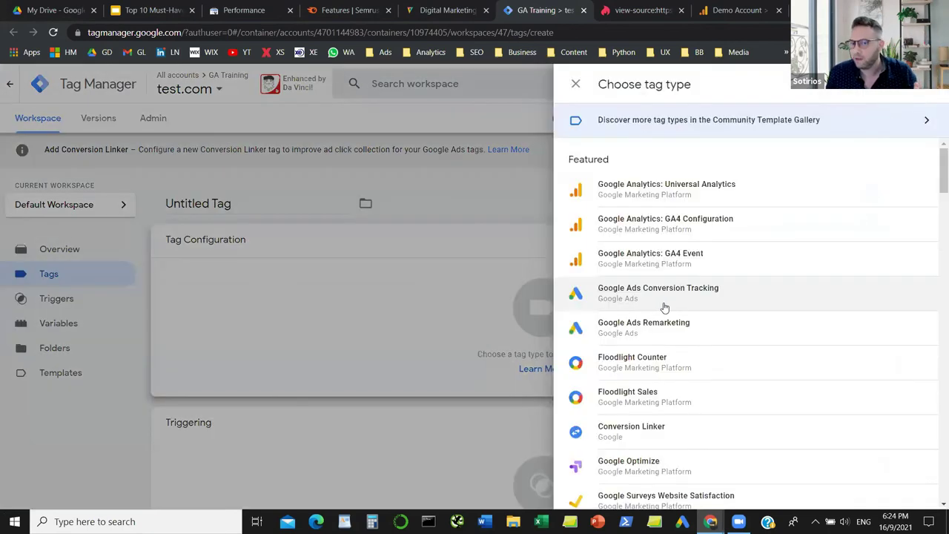
{"action": "scroll", "coordinate": [663, 312], "scroll_direction": "down", "scroll_amount": 6}
{"action": "scroll", "coordinate": [663, 315], "scroll_direction": "down", "scroll_amount": 5}
{"action": "scroll", "coordinate": [662, 315], "scroll_direction": "down", "scroll_amount": 6}
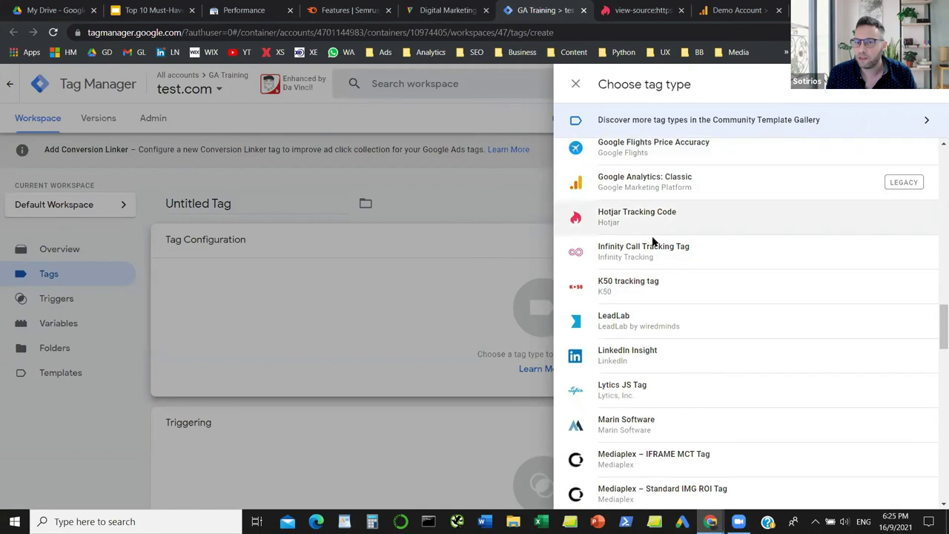
{"action": "left_click", "coordinate": [652, 234]}
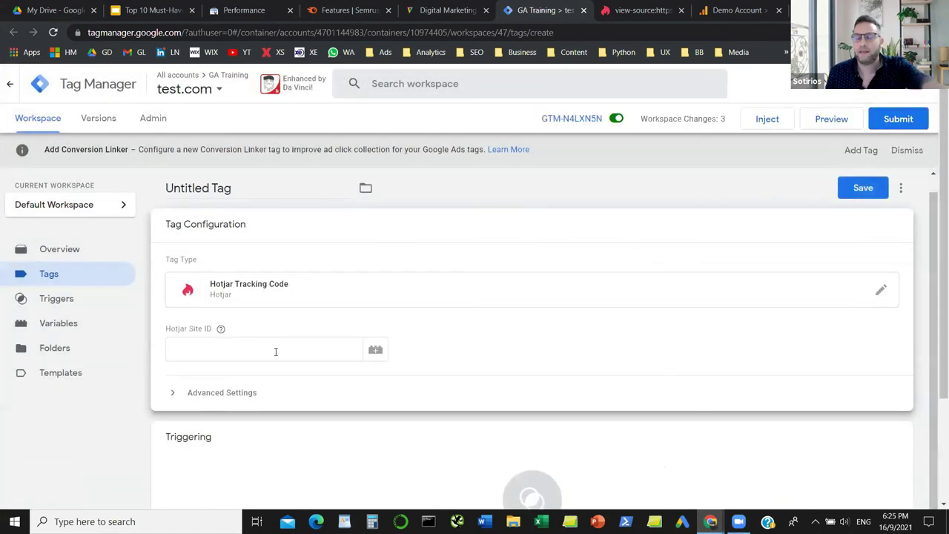
{"action": "scroll", "coordinate": [276, 351], "scroll_direction": "down", "scroll_amount": 3}
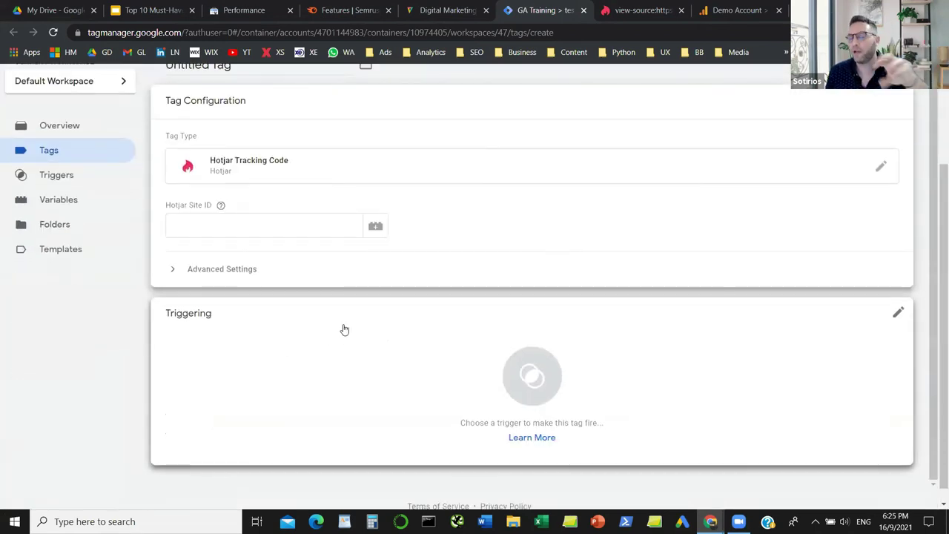
{"action": "scroll", "coordinate": [344, 331], "scroll_direction": "up", "scroll_amount": 1}
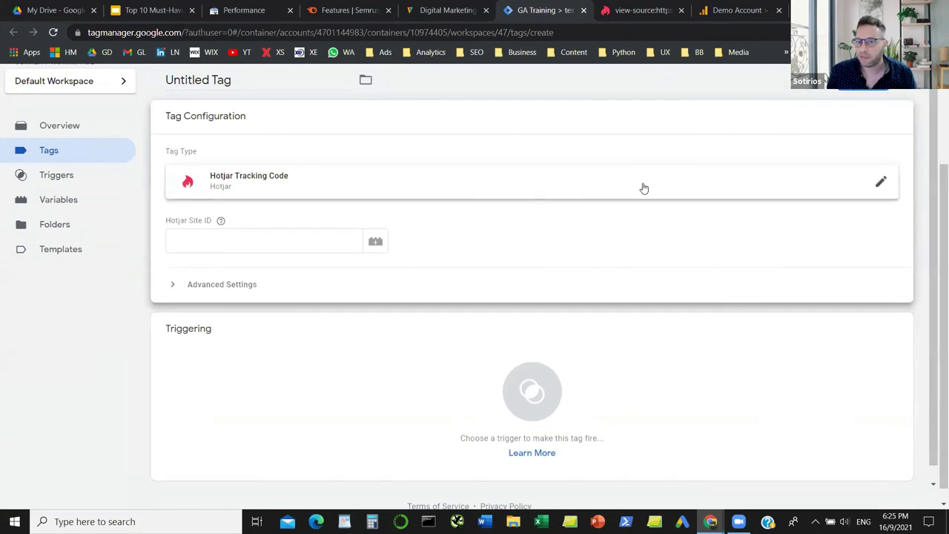
Change the tag type to Google Analytics: GA4 Configuration, and after that to Google Analytics: GA4 Event
{"action": "left_click", "coordinate": [685, 195]}
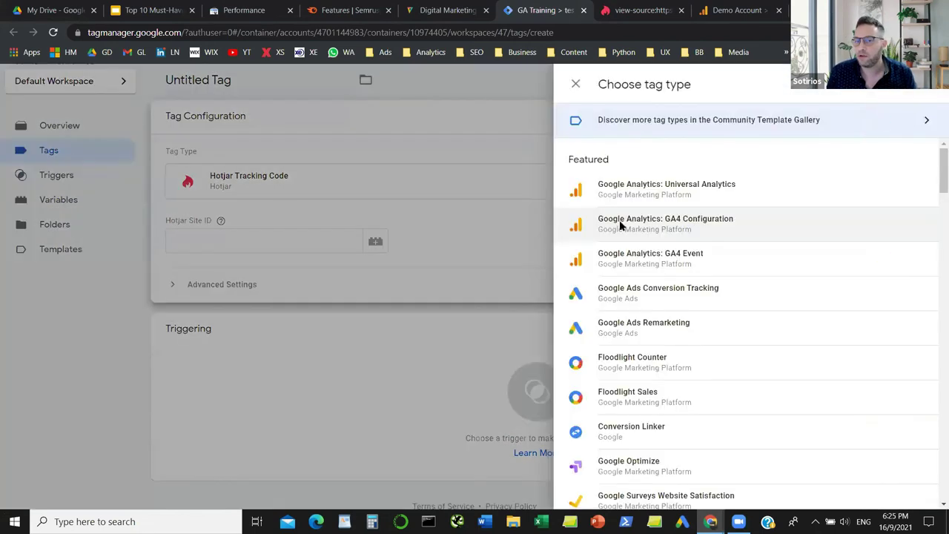
{"action": "left_click", "coordinate": [621, 223]}
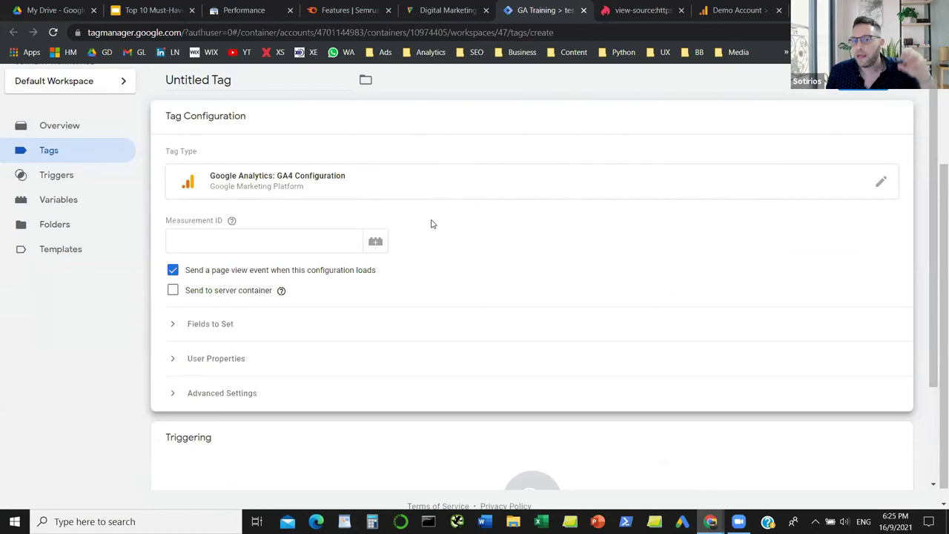
{"action": "left_click", "coordinate": [646, 195]}
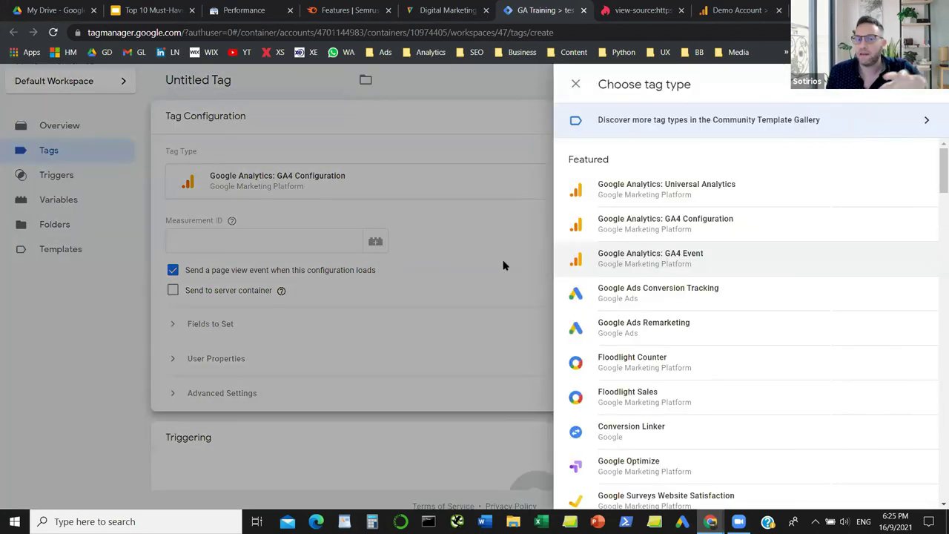
{"action": "left_click", "coordinate": [623, 256]}
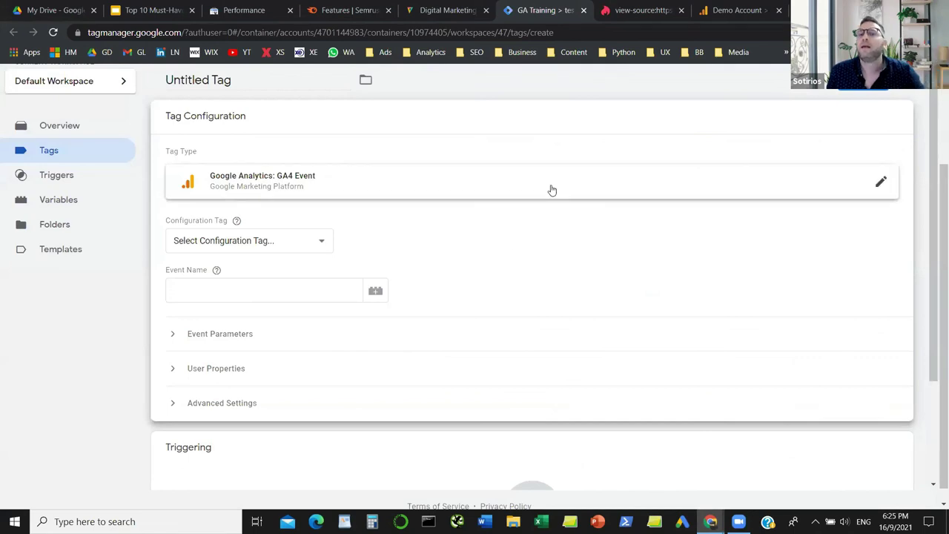
Switch the tag type to Google Ads Conversion Tracking and after that to Custom HTML
{"action": "left_click", "coordinate": [627, 184]}
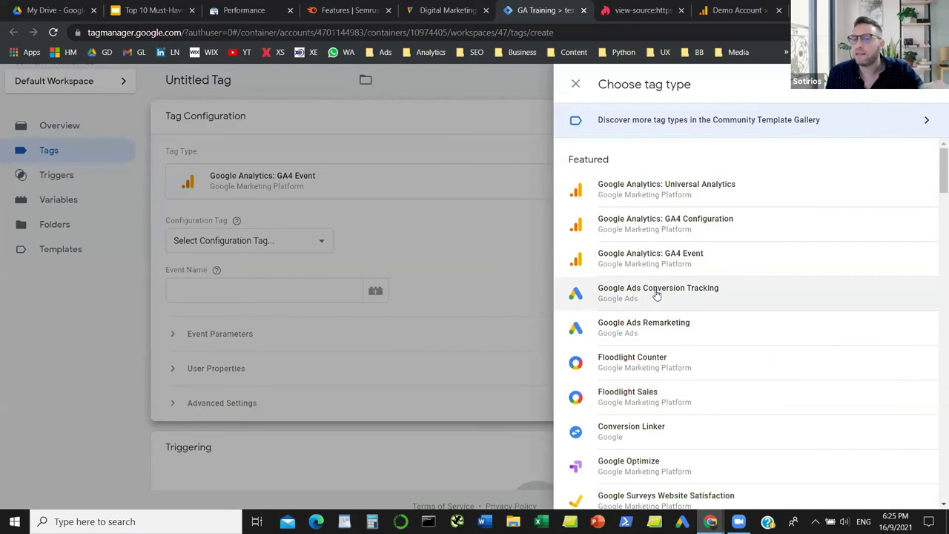
{"action": "left_click", "coordinate": [656, 295]}
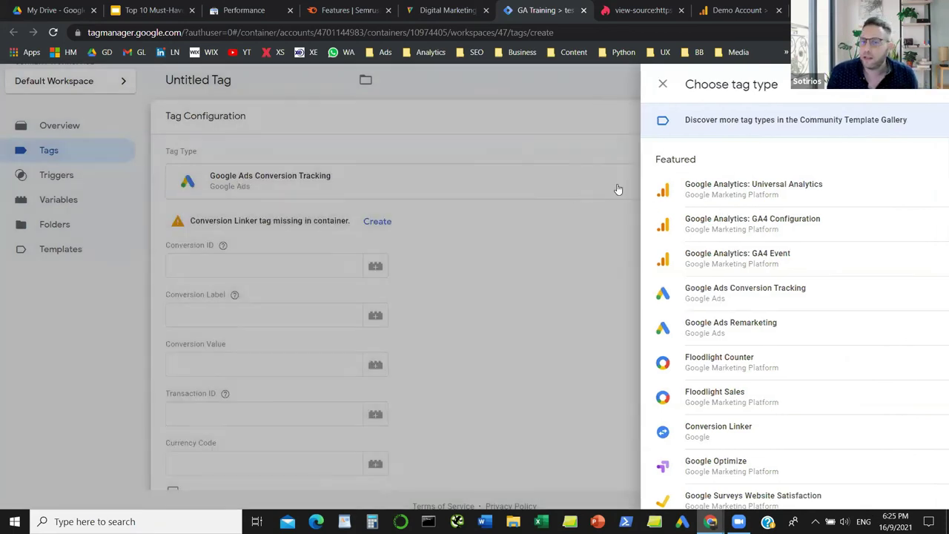
{"action": "left_click", "coordinate": [649, 189]}
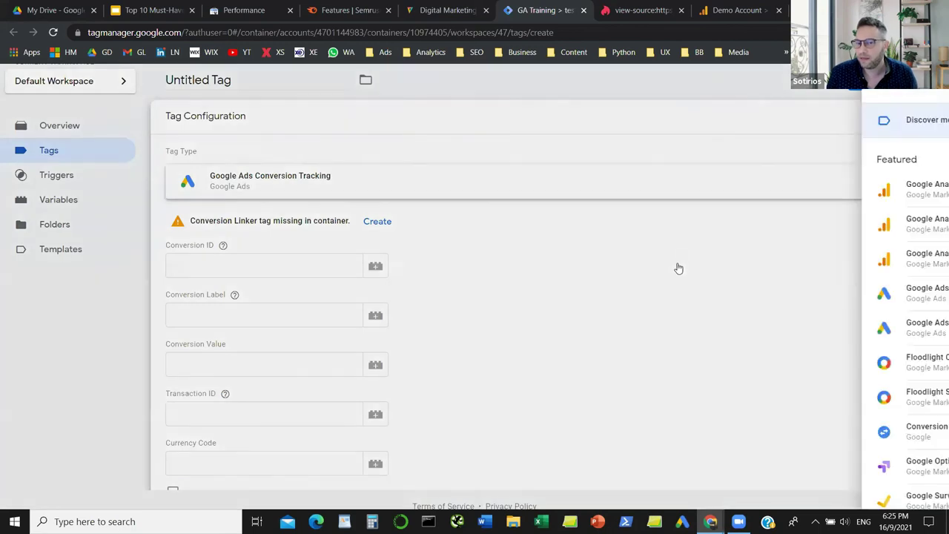
{"action": "scroll", "coordinate": [677, 281], "scroll_direction": "down", "scroll_amount": 5}
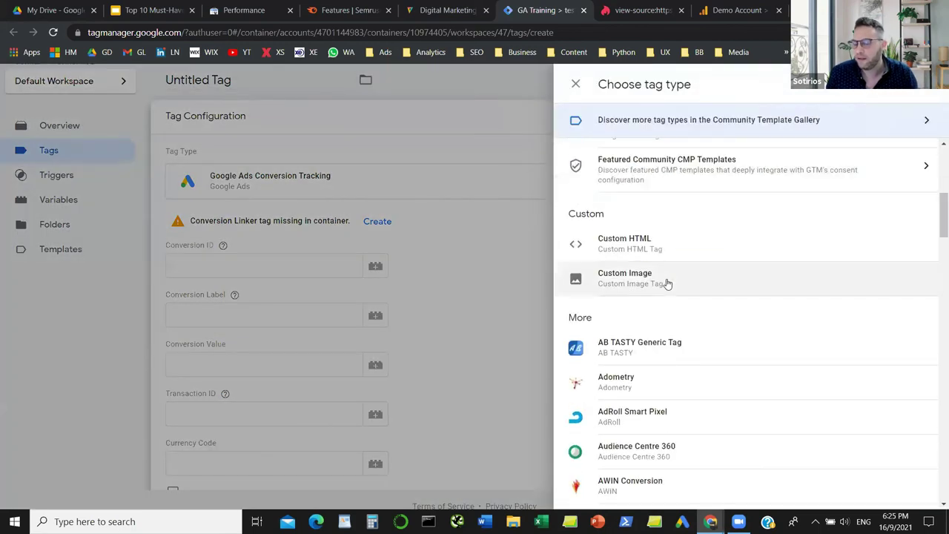
{"action": "left_click", "coordinate": [670, 246]}
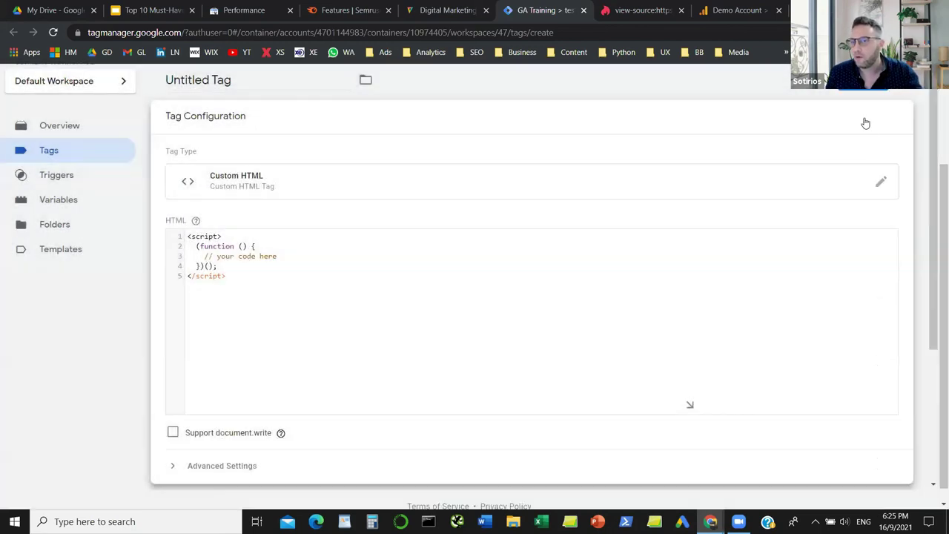
Set the untitled tag's type to Google Optimize and view its configuration
{"action": "left_click", "coordinate": [867, 192]}
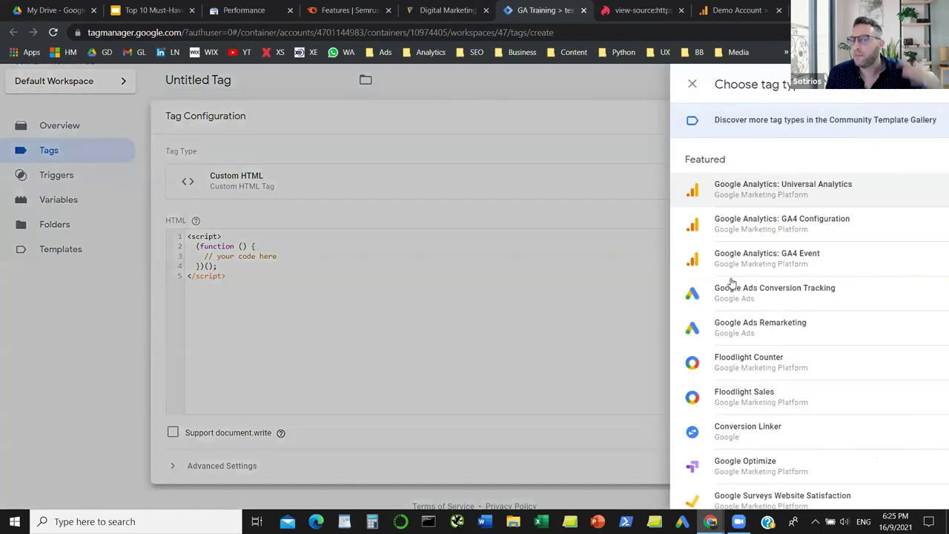
{"action": "scroll", "coordinate": [731, 284], "scroll_direction": "down", "scroll_amount": 3}
{"action": "left_click", "coordinate": [660, 213]}
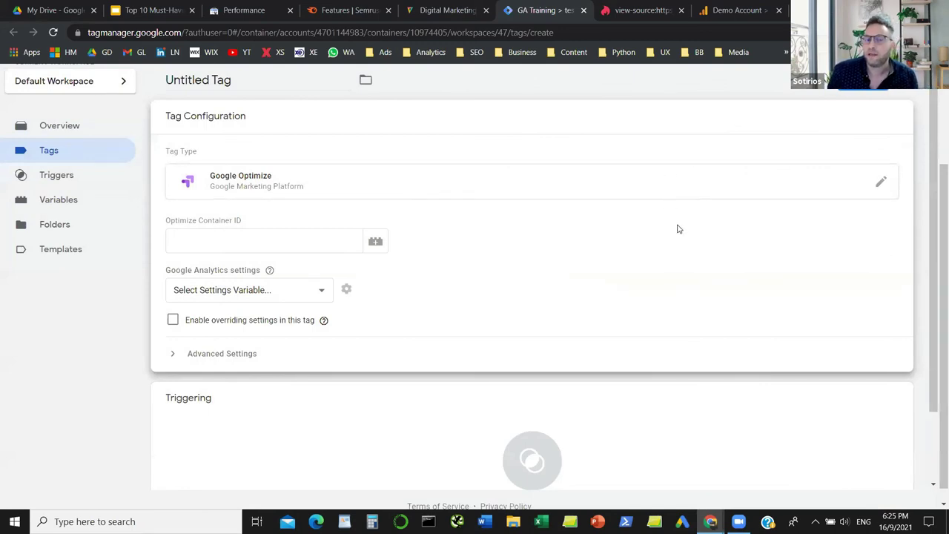
{"action": "scroll", "coordinate": [680, 230], "scroll_direction": "up", "scroll_amount": 2}
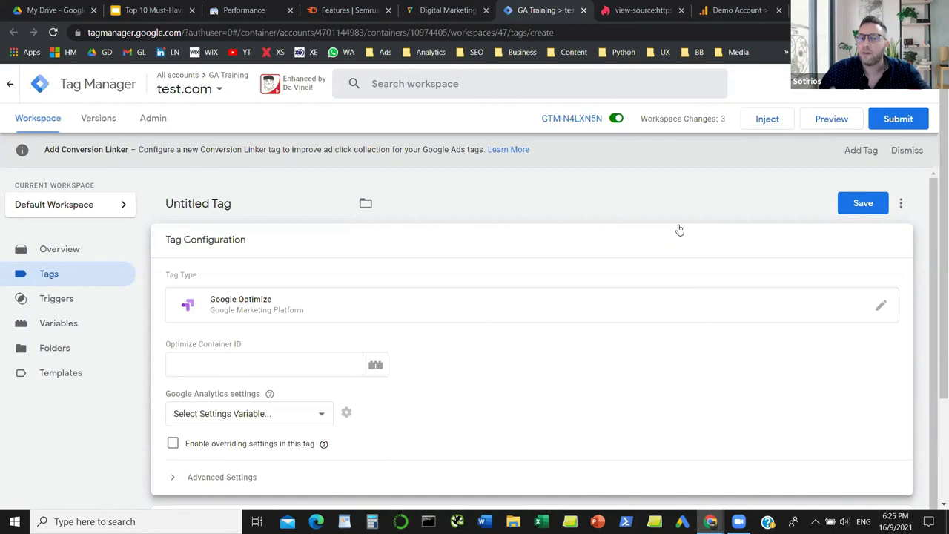
{"action": "left_click", "coordinate": [515, 196]}
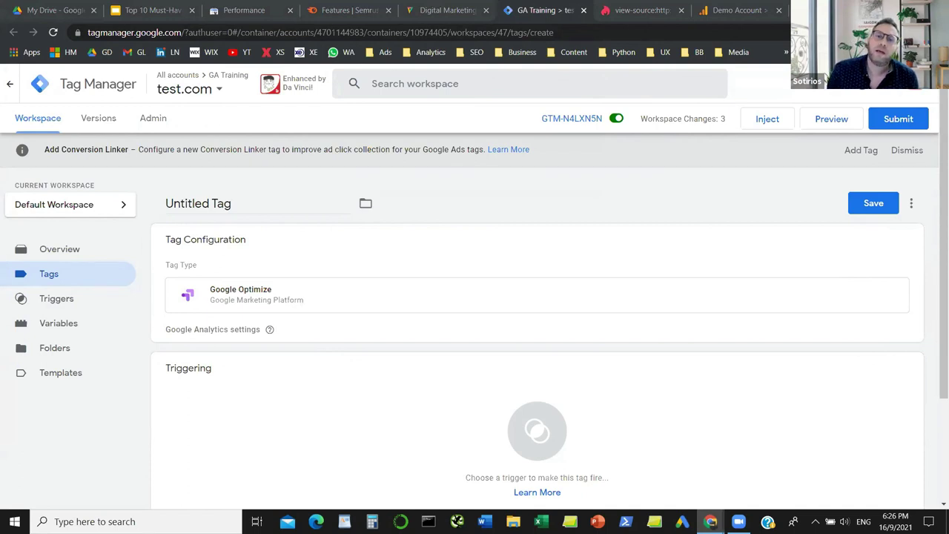
Switch to Facebook Business Manager in the trainer's website tab and open the XYZ Lab page
{"action": "left_click", "coordinate": [458, 13]}
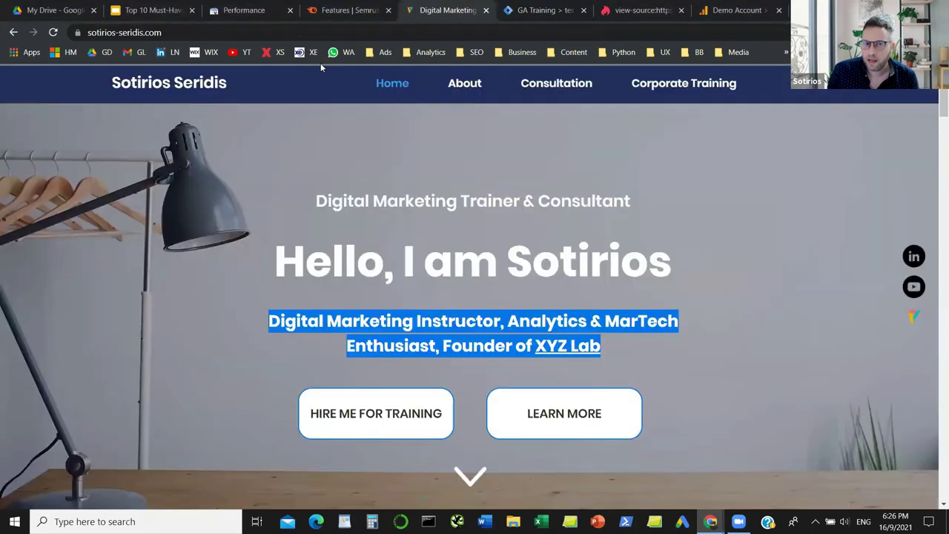
{"action": "left_click", "coordinate": [386, 52]}
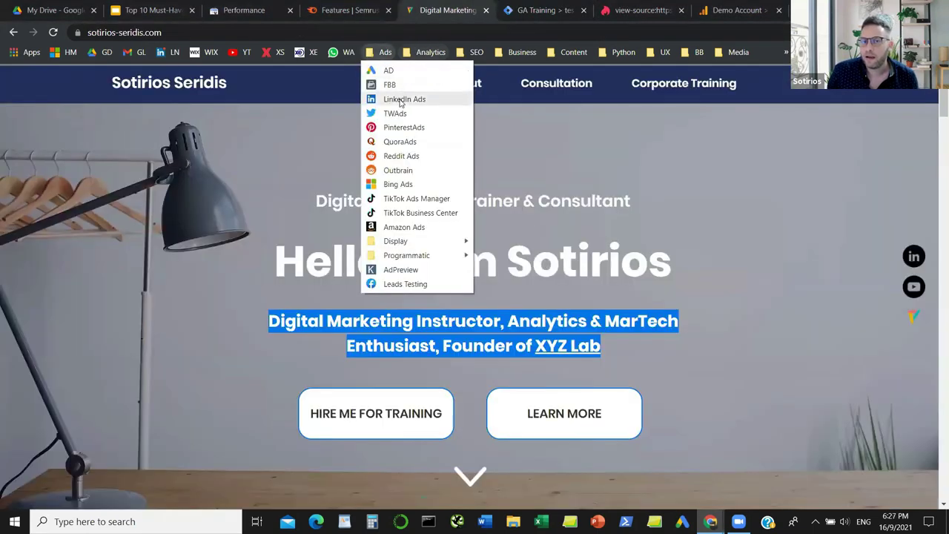
{"action": "left_click", "coordinate": [397, 87]}
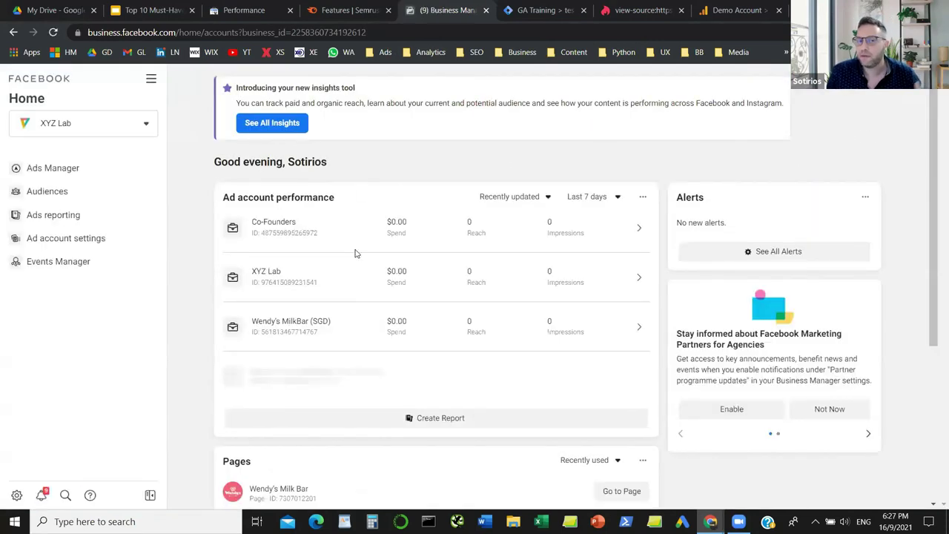
{"action": "scroll", "coordinate": [326, 345], "scroll_direction": "down", "scroll_amount": 3}
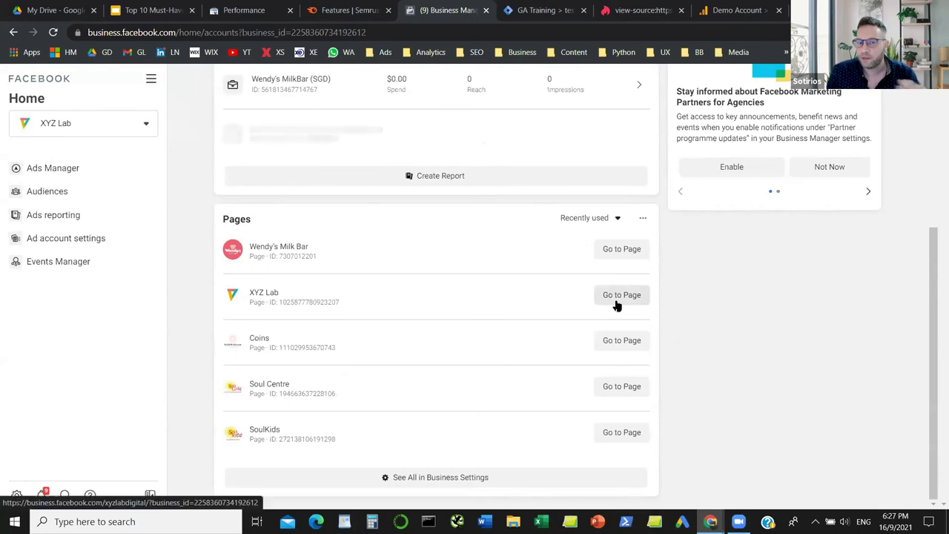
{"action": "left_click", "coordinate": [615, 299]}
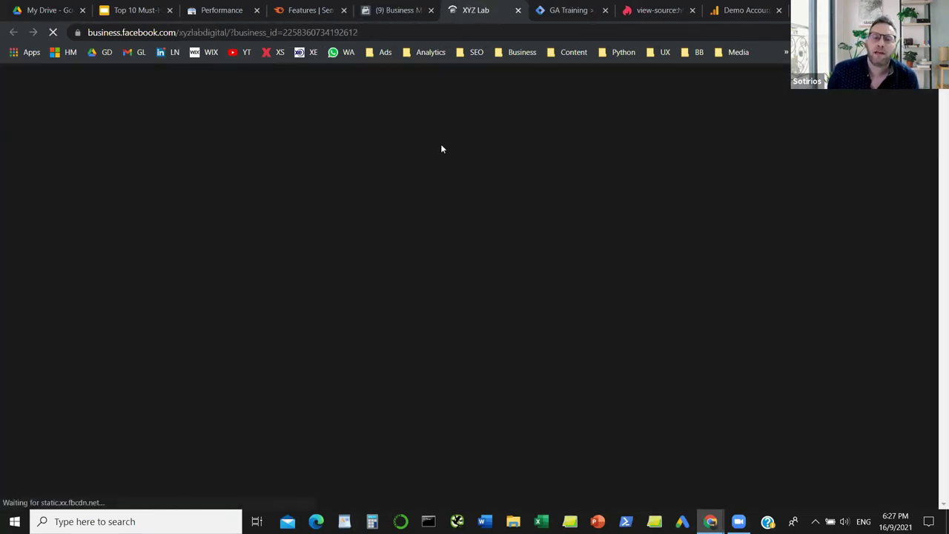
Examine the XYZ Lab page's cover, management options, ad creation choices and posting tools
{"action": "scroll", "coordinate": [449, 241], "scroll_direction": "down", "scroll_amount": 1}
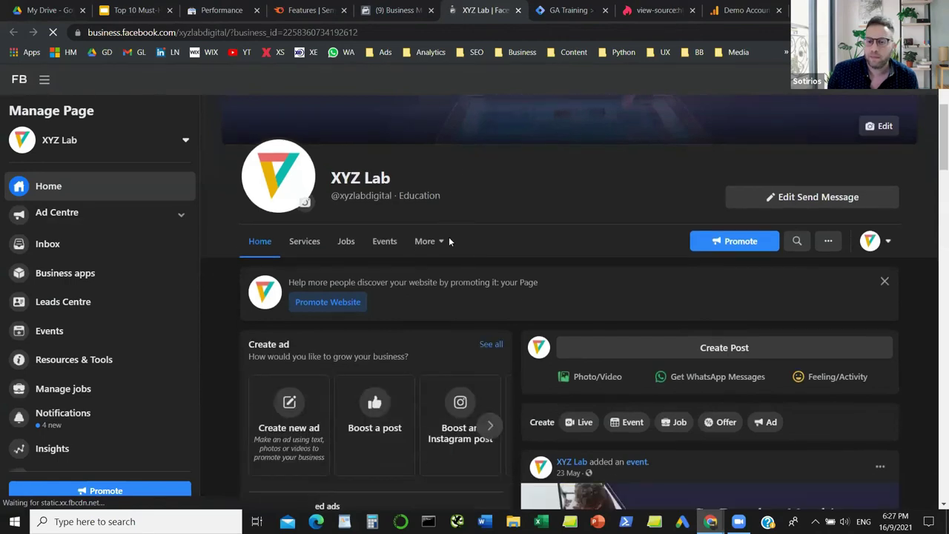
{"action": "scroll", "coordinate": [449, 241], "scroll_direction": "down", "scroll_amount": 1}
{"action": "scroll", "coordinate": [249, 224], "scroll_direction": "up", "scroll_amount": 3}
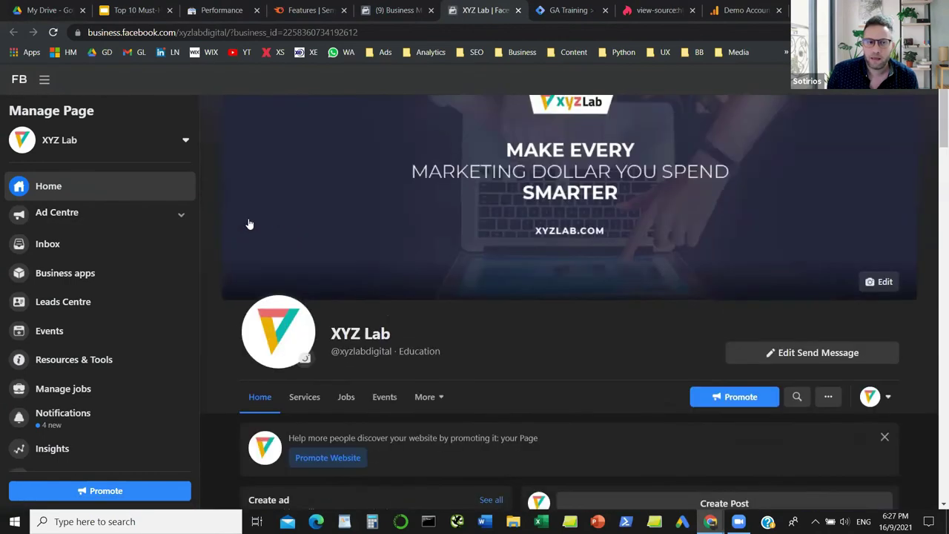
{"action": "scroll", "coordinate": [249, 224], "scroll_direction": "up", "scroll_amount": 1}
{"action": "scroll", "coordinate": [111, 361], "scroll_direction": "down", "scroll_amount": 1}
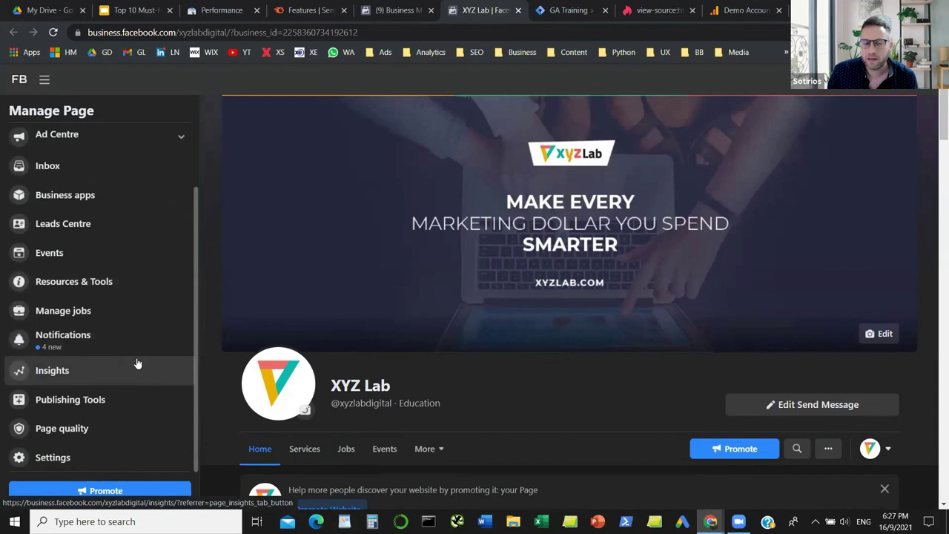
{"action": "scroll", "coordinate": [137, 363], "scroll_direction": "up", "scroll_amount": 1}
{"action": "scroll", "coordinate": [411, 368], "scroll_direction": "down", "scroll_amount": 1}
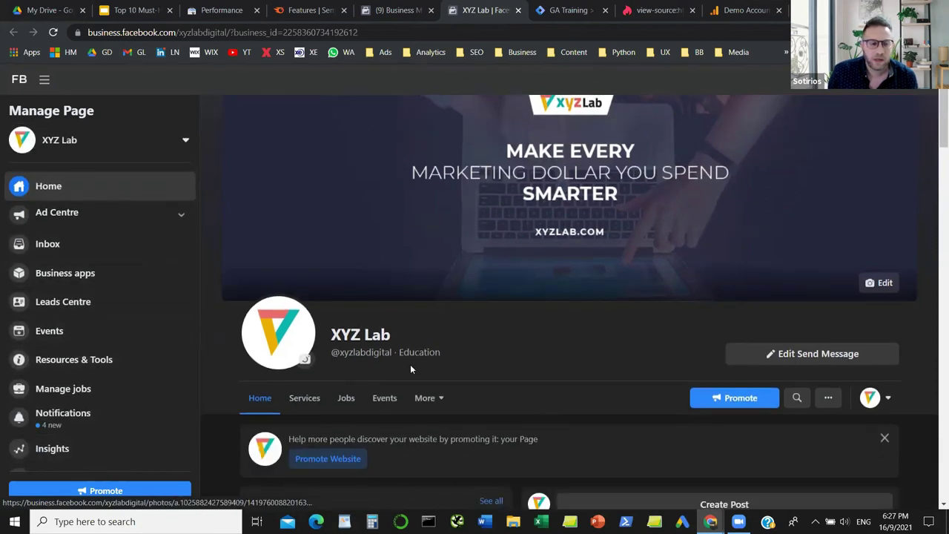
{"action": "scroll", "coordinate": [411, 369], "scroll_direction": "down", "scroll_amount": 2}
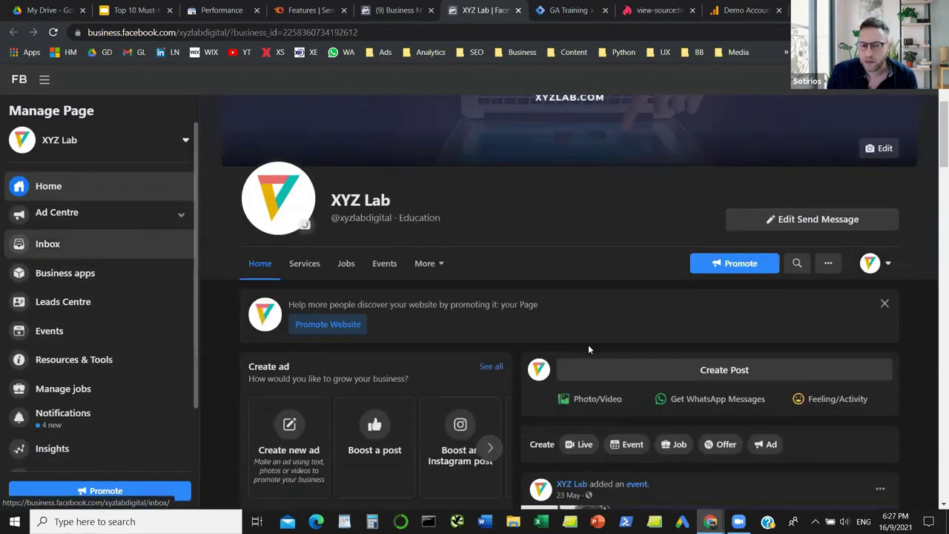
{"action": "scroll", "coordinate": [588, 349], "scroll_direction": "down", "scroll_amount": 1}
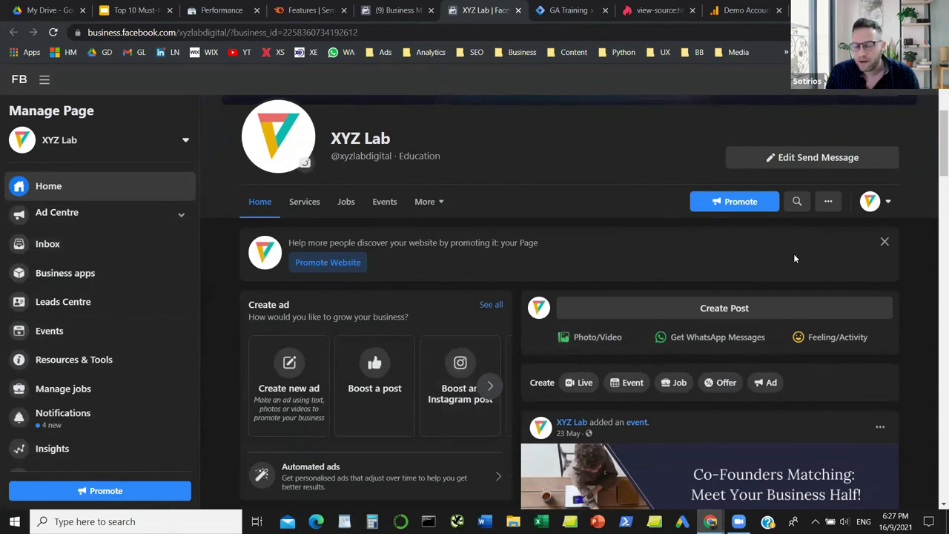
Dismiss the website promotion suggestion and show the profiles available for interacting on the XYZ Lab page
{"action": "left_click", "coordinate": [884, 242]}
{"action": "left_click", "coordinate": [884, 212]}
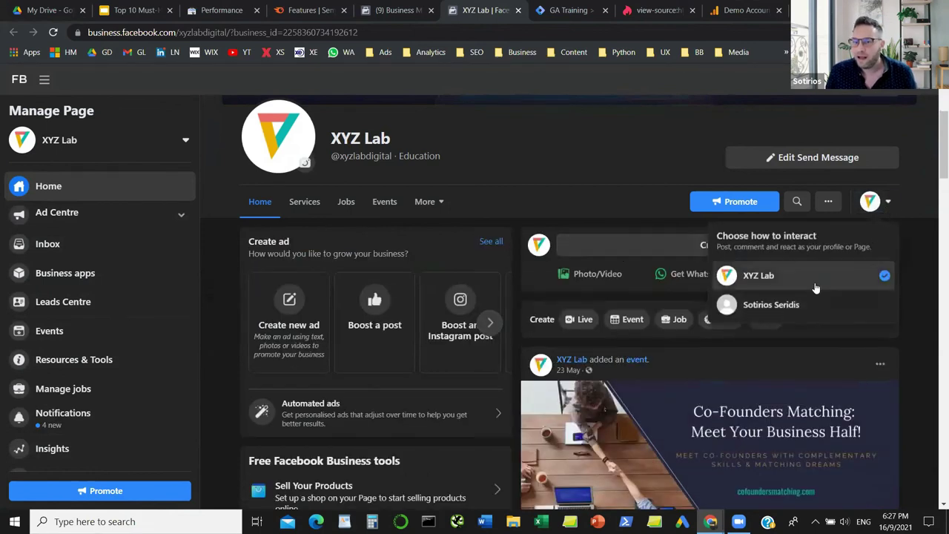
{"action": "left_click_drag", "start_coordinate": [719, 236], "coordinate": [891, 253]}
{"action": "left_click", "coordinate": [749, 241]}
{"action": "scroll", "coordinate": [629, 278], "scroll_direction": "up", "scroll_amount": 2}
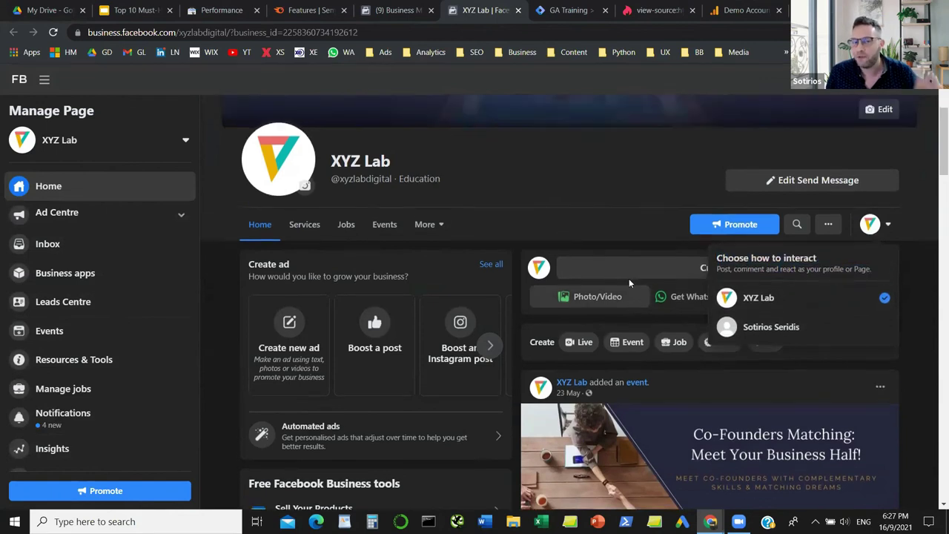
Examine the "Choose how to interact" options for posting and commenting on the XYZ Lab page as a profile or Page
{"action": "scroll", "coordinate": [647, 280], "scroll_direction": "down", "scroll_amount": 1}
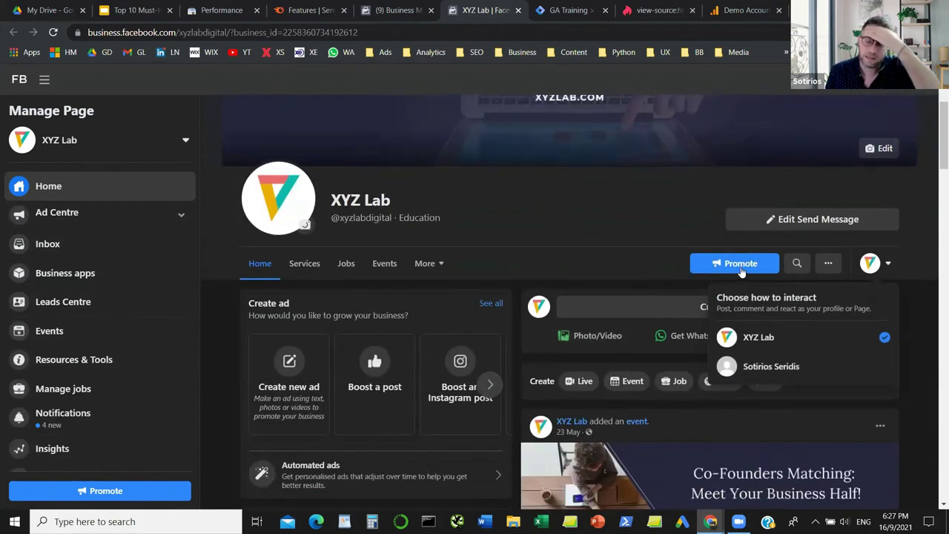
{"action": "left_click_drag", "start_coordinate": [719, 299], "coordinate": [816, 303]}
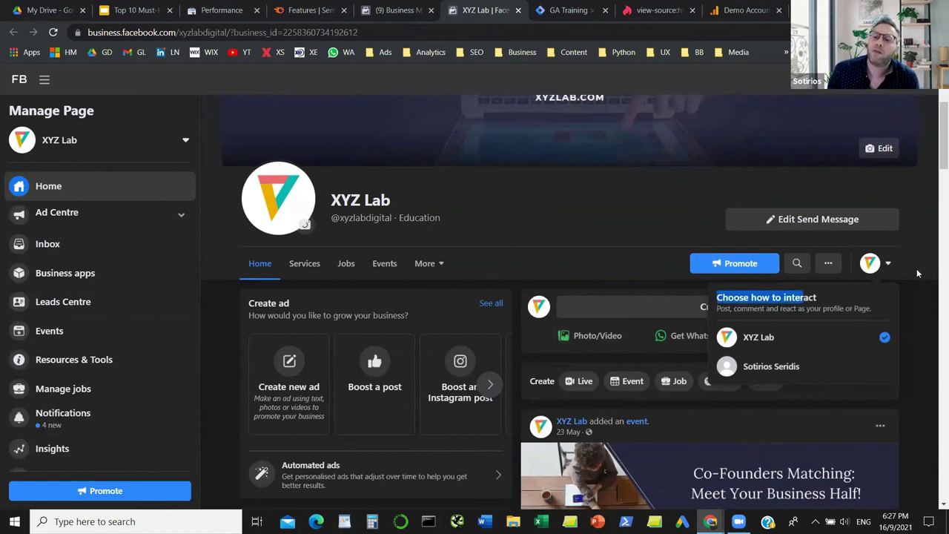
{"action": "left_click", "coordinate": [891, 267]}
{"action": "left_click", "coordinate": [890, 266]}
{"action": "left_click_drag", "start_coordinate": [733, 297], "coordinate": [810, 308]}
{"action": "scroll", "coordinate": [665, 316], "scroll_direction": "down", "scroll_amount": 2}
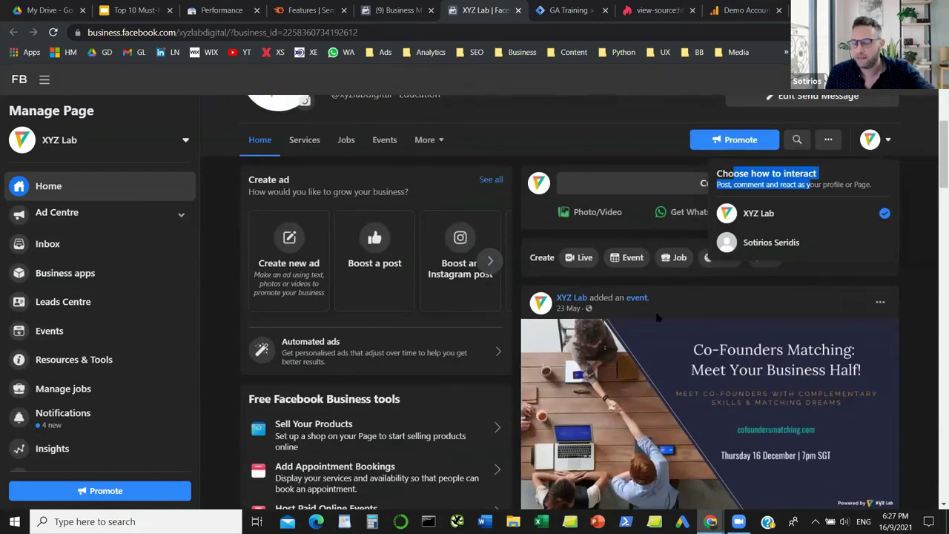
Open facebook.com, browse the personal home feed and check the personal profile before returning to the feed
{"action": "left_click", "coordinate": [453, 36]}
{"action": "type", "text": "face"}
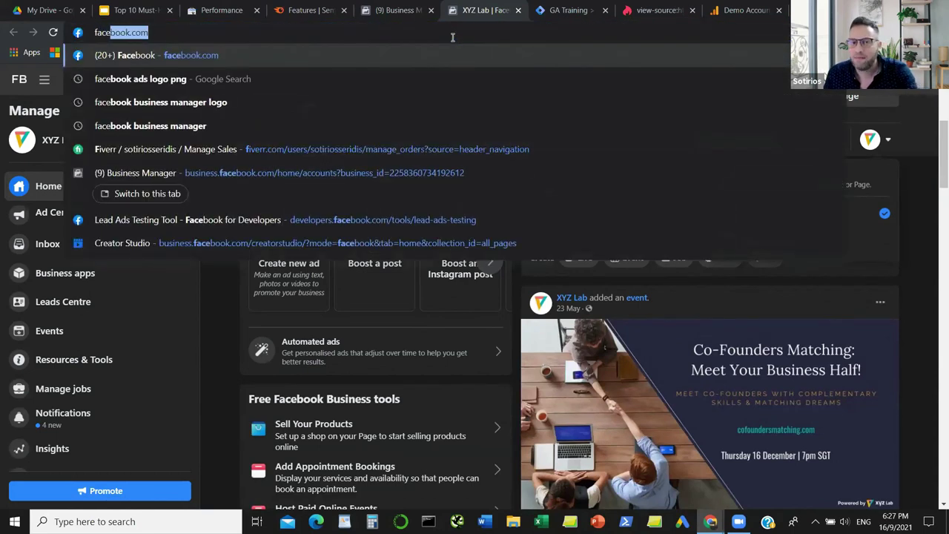
{"action": "key", "text": "Return"}
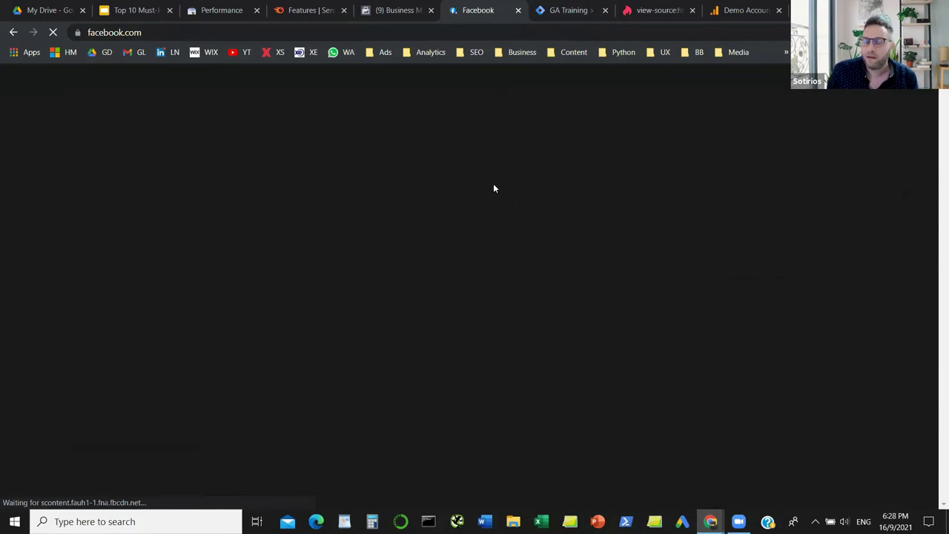
{"action": "scroll", "coordinate": [491, 190], "scroll_direction": "down", "scroll_amount": 6}
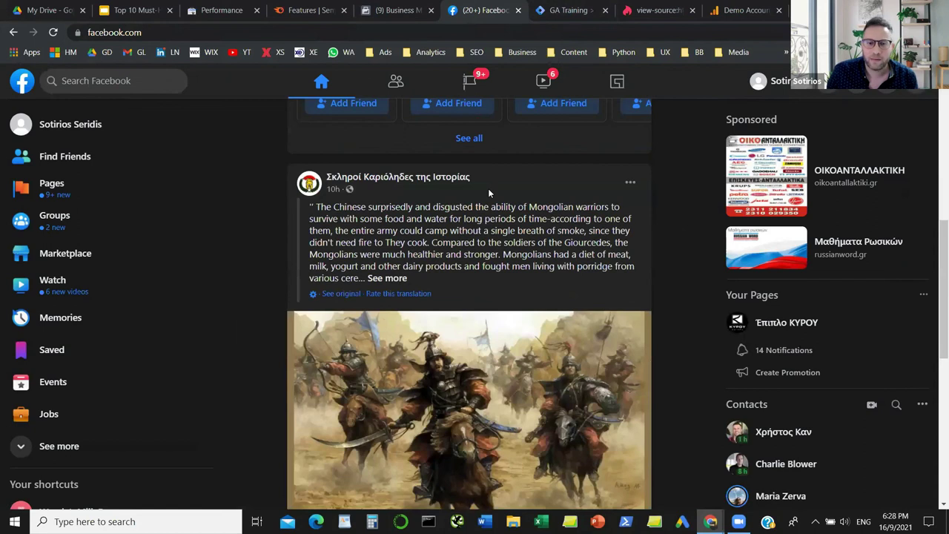
{"action": "scroll", "coordinate": [488, 188], "scroll_direction": "down", "scroll_amount": 1}
{"action": "scroll", "coordinate": [499, 197], "scroll_direction": "down", "scroll_amount": 5}
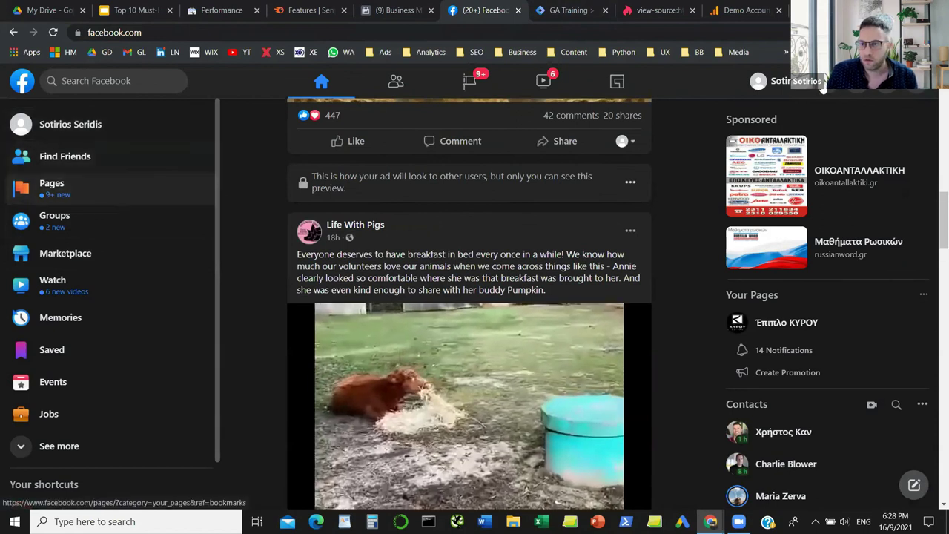
{"action": "left_click", "coordinate": [775, 85]}
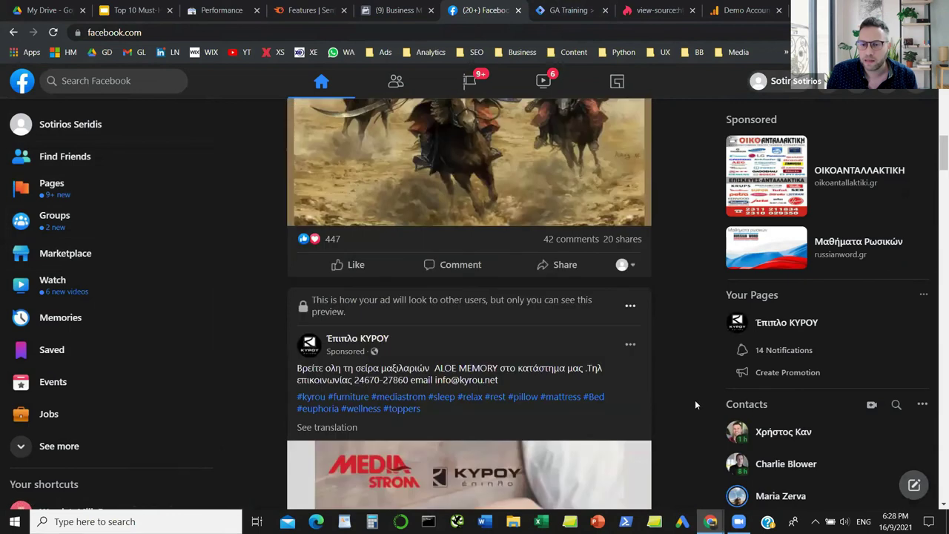
{"action": "left_click", "coordinate": [13, 32]}
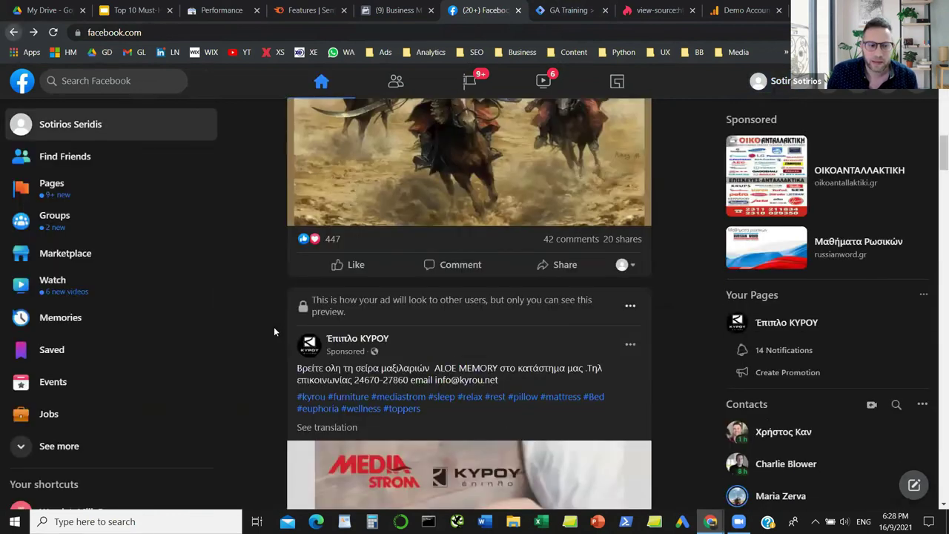
Examine the home feed's sponsored and regular posts, including their like, comment and share options
{"action": "scroll", "coordinate": [401, 330], "scroll_direction": "down", "scroll_amount": 2}
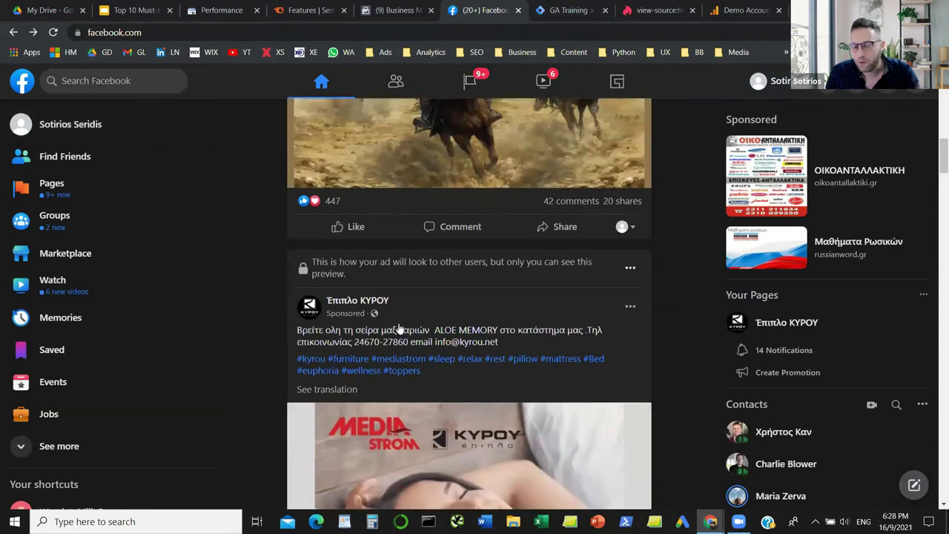
{"action": "scroll", "coordinate": [463, 353], "scroll_direction": "down", "scroll_amount": 6}
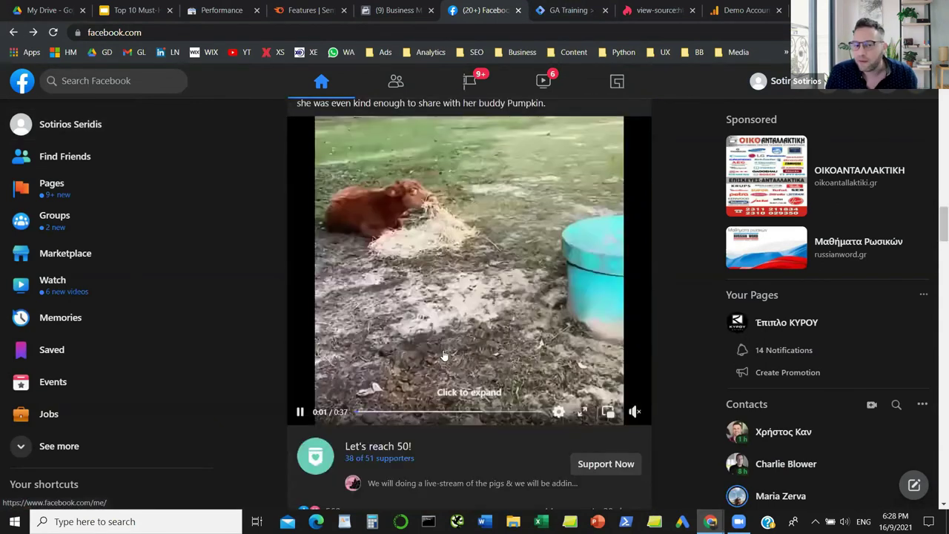
{"action": "scroll", "coordinate": [446, 357], "scroll_direction": "down", "scroll_amount": 2}
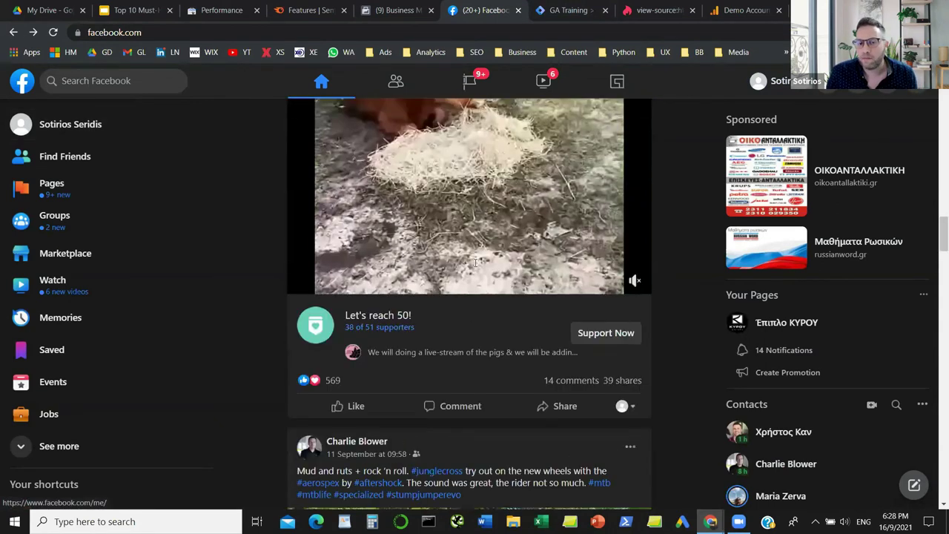
{"action": "scroll", "coordinate": [476, 267], "scroll_direction": "down", "scroll_amount": 7}
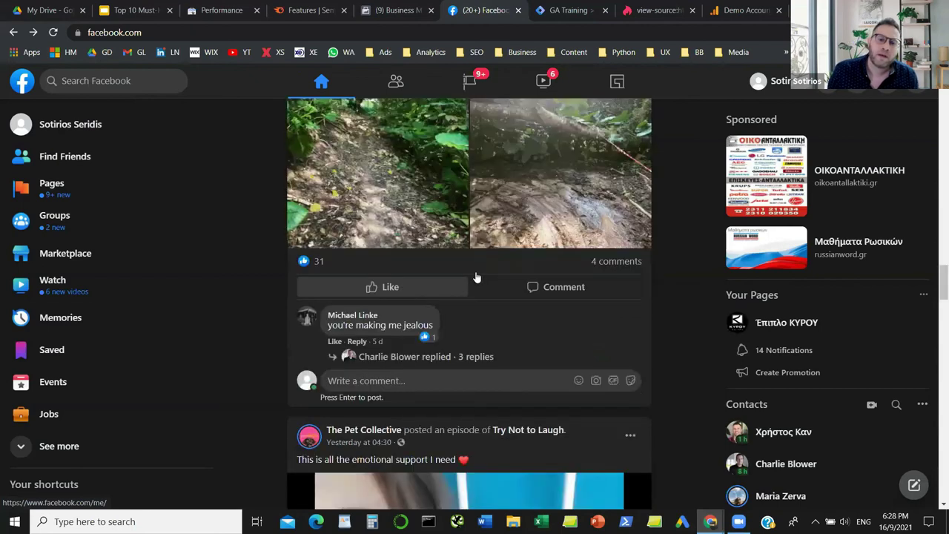
{"action": "scroll", "coordinate": [477, 276], "scroll_direction": "down", "scroll_amount": 2}
{"action": "scroll", "coordinate": [477, 276], "scroll_direction": "down", "scroll_amount": 2}
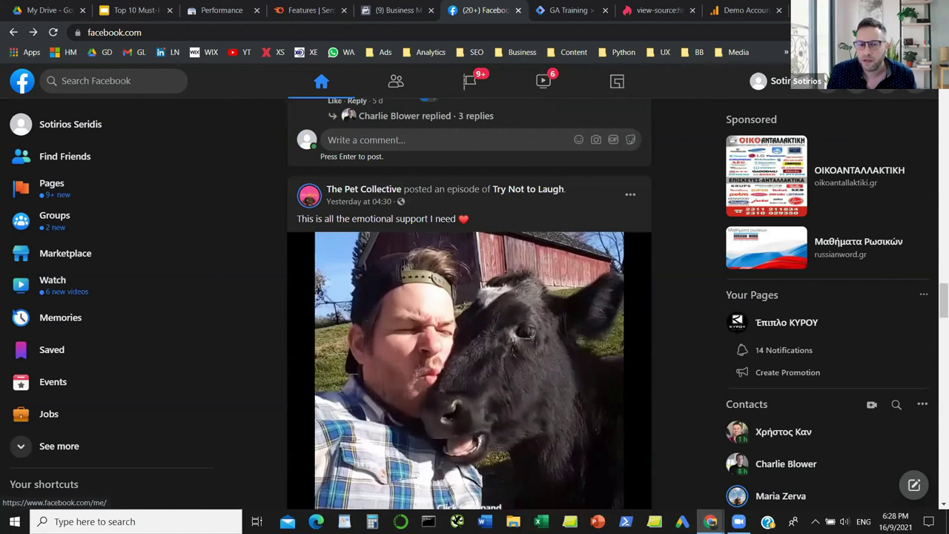
{"action": "scroll", "coordinate": [467, 304], "scroll_direction": "down", "scroll_amount": 7}
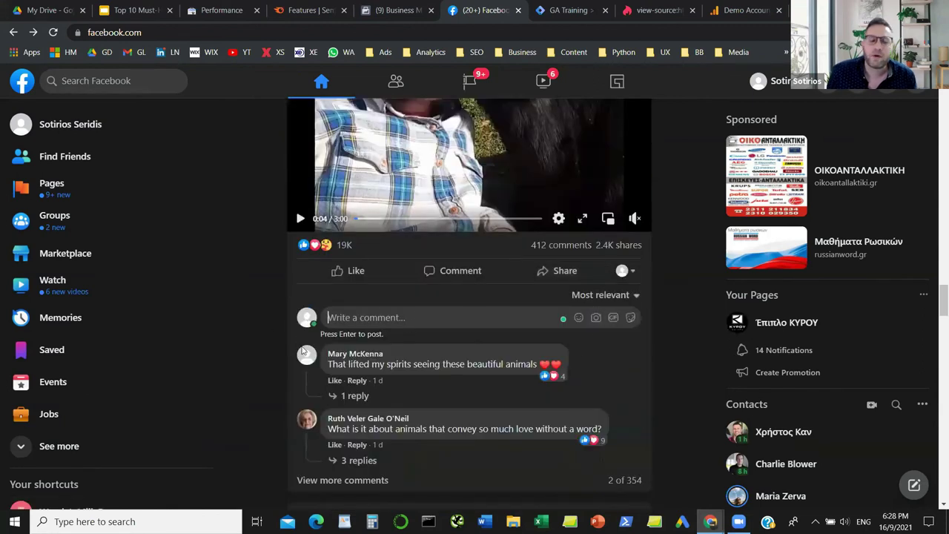
Expand the Facebook home shortcuts to show more entries and look through them, including Ads and Business Manager
{"action": "scroll", "coordinate": [82, 375], "scroll_direction": "down", "scroll_amount": 1}
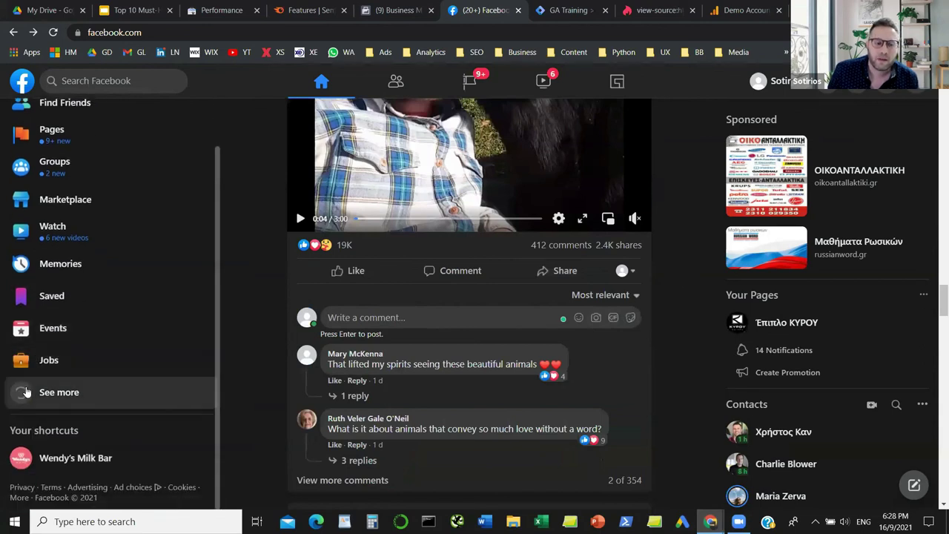
{"action": "left_click", "coordinate": [26, 392]}
{"action": "scroll", "coordinate": [34, 216], "scroll_direction": "up", "scroll_amount": 1}
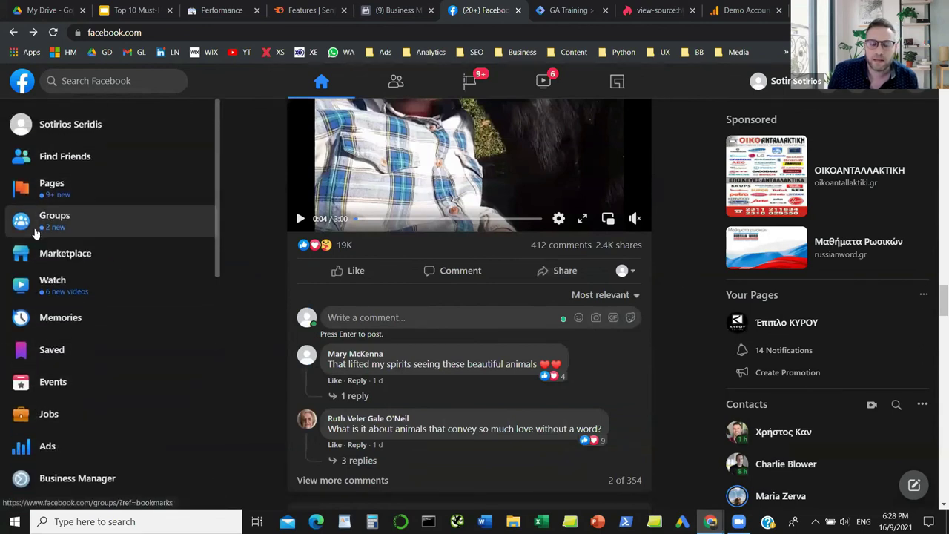
{"action": "scroll", "coordinate": [37, 245], "scroll_direction": "down", "scroll_amount": 6}
{"action": "scroll", "coordinate": [42, 248], "scroll_direction": "up", "scroll_amount": 5}
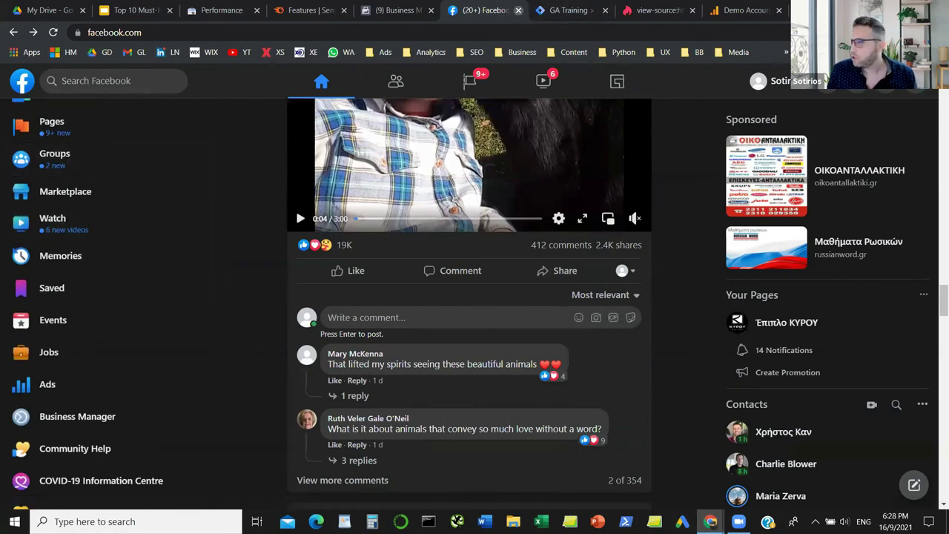
Close the Facebook page, return to the Top 10 Must-Have presentation and advance to the Q & A slide
{"action": "left_click", "coordinate": [518, 10]}
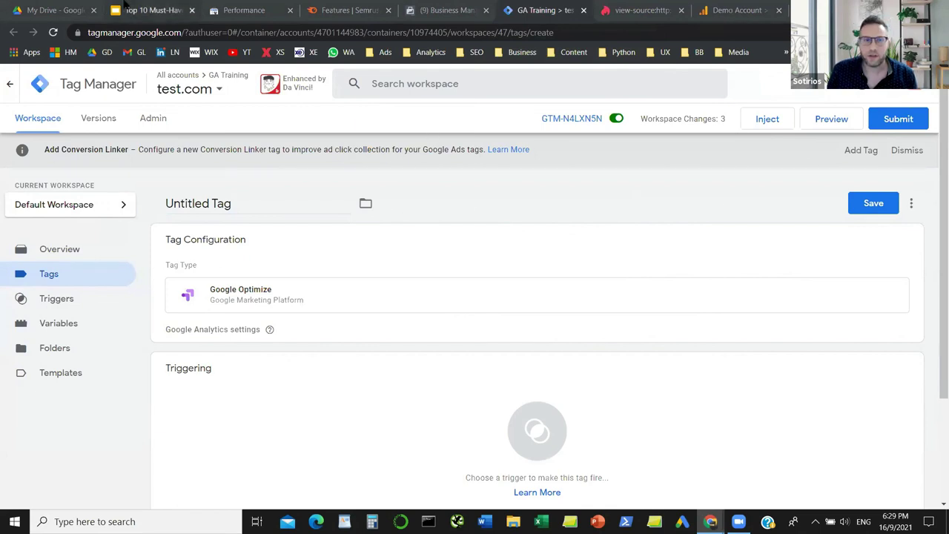
{"action": "left_click", "coordinate": [172, 6]}
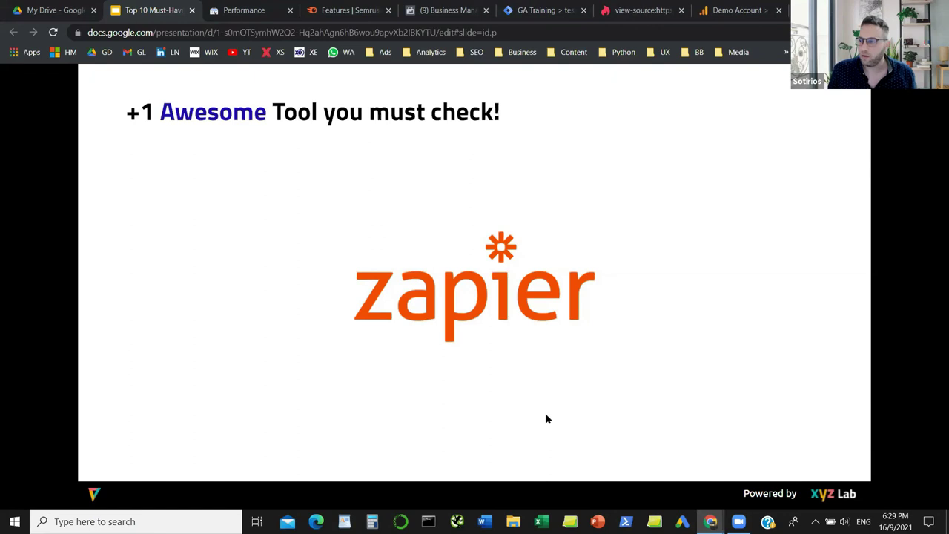
{"action": "key", "text": "Right"}
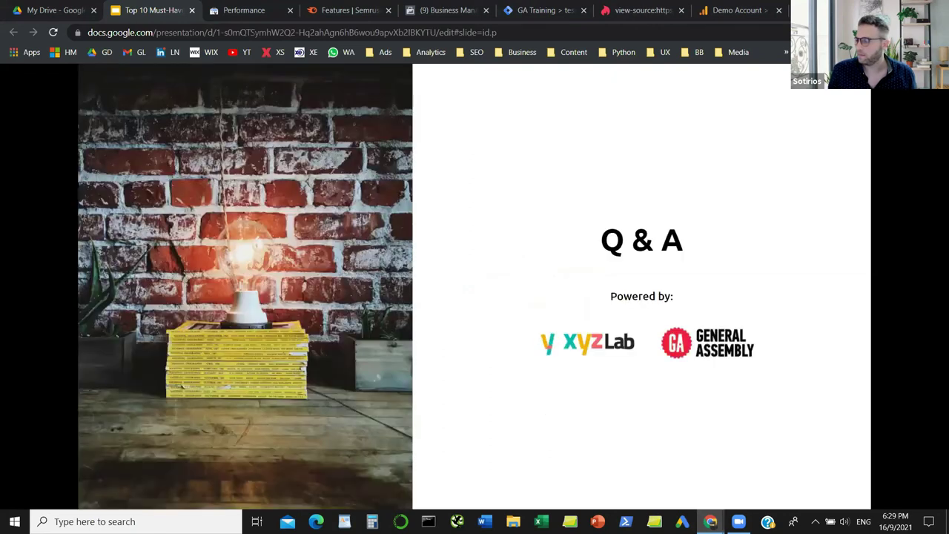